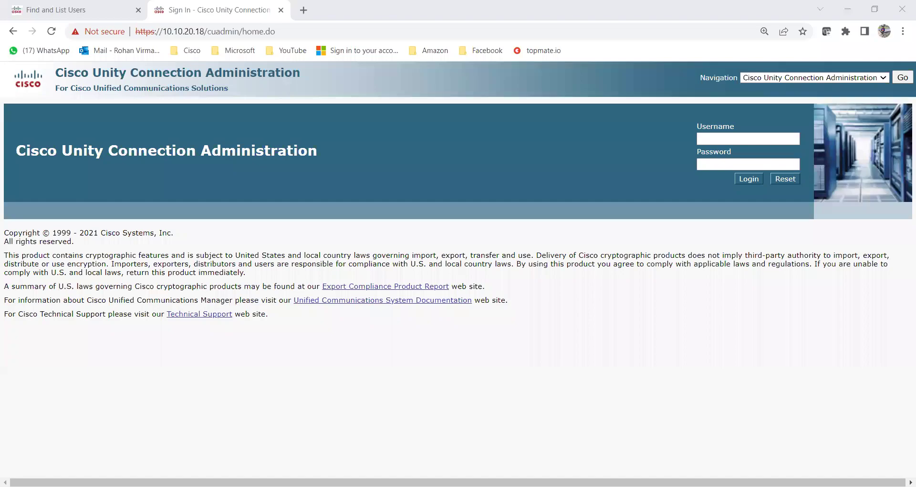
# - Sign in to Cisco Unity Connection Administration with the administrator username and password
pyautogui.click(733, 140)
pyautogui.click(734, 140)
pyautogui.write('adm')
pyautogui.press('BackSpace')
pyautogui.press('BackSpace')
pyautogui.press('BackSpace')
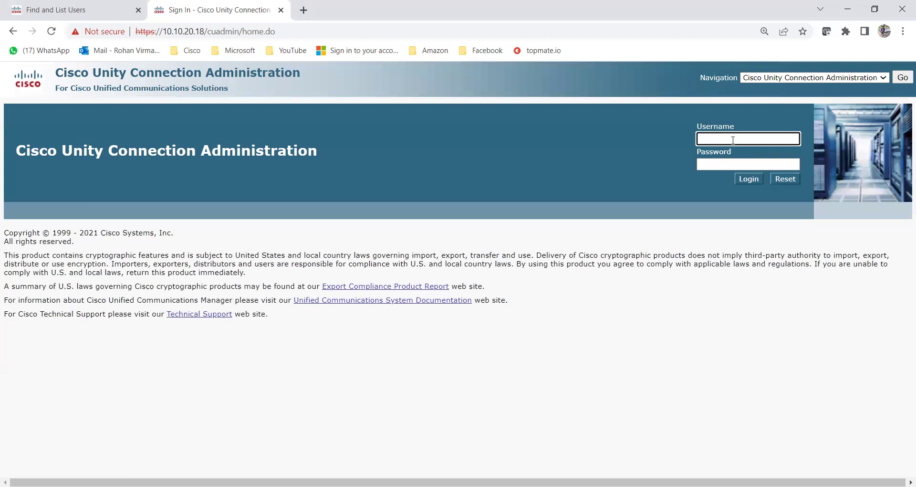
pyautogui.write('administrator')
pyautogui.press('Tab')
pyautogui.write('*********')
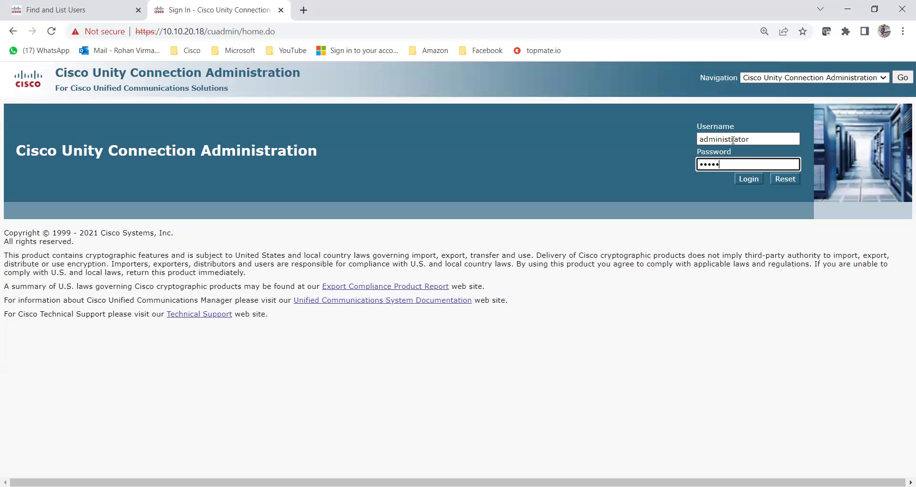
pyautogui.press('Return')
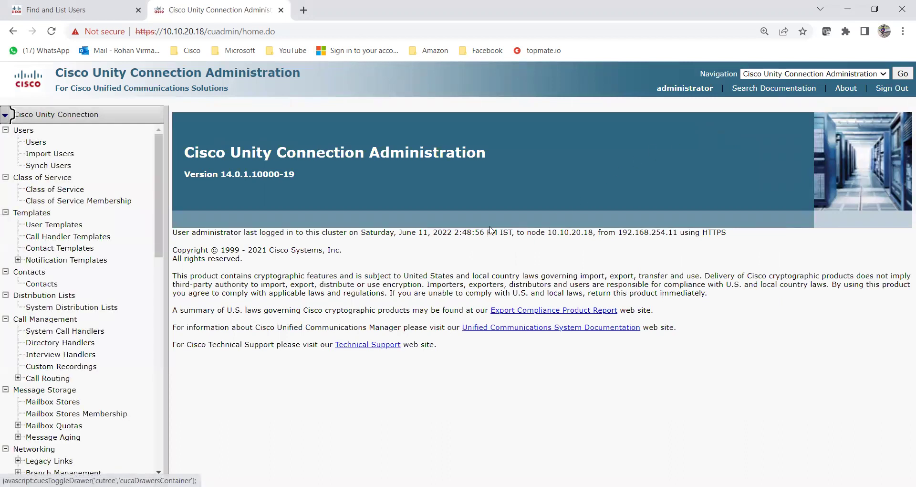
# - Go to the Users list and start a new user with Add New
pyautogui.click(36, 147)
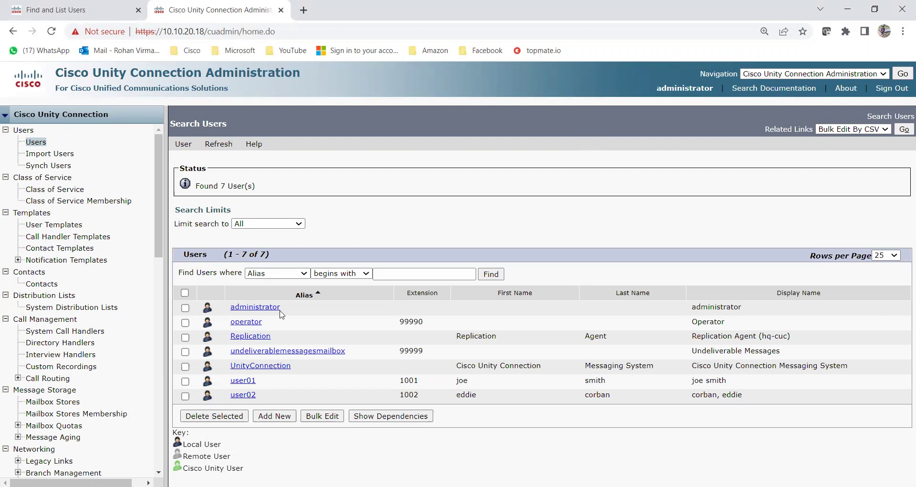
pyautogui.click(275, 422)
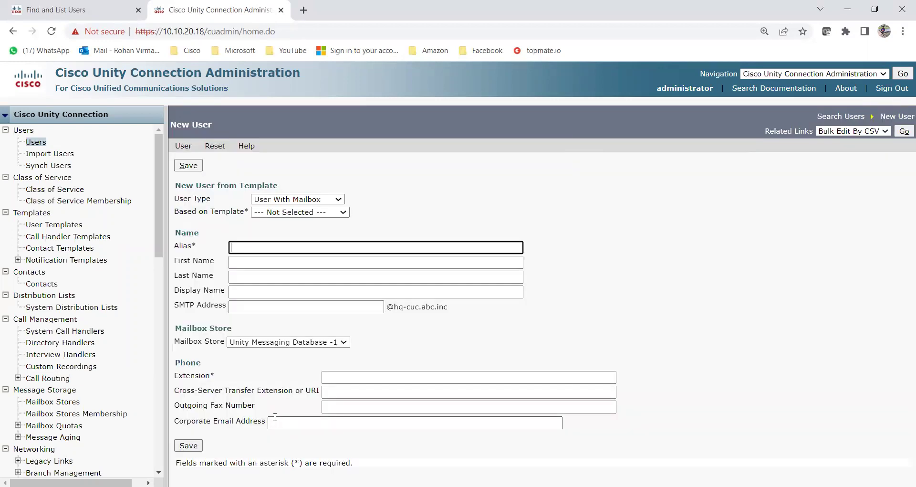
# - Make the new user a User Without Mailbox based on administratortemplate
pyautogui.click(342, 202)
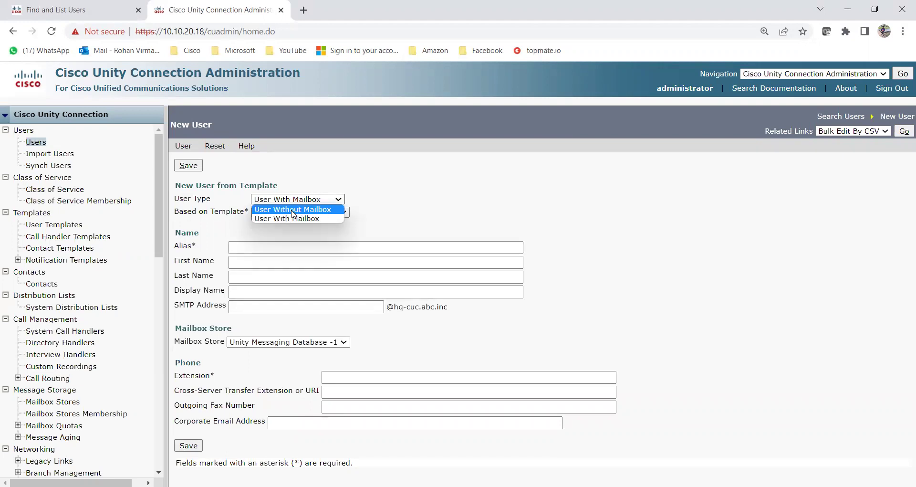
pyautogui.click(293, 210)
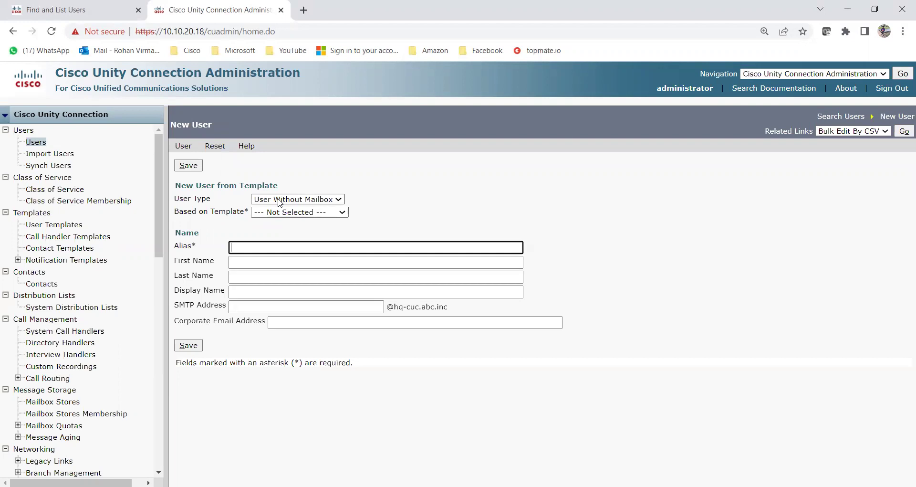
pyautogui.click(289, 213)
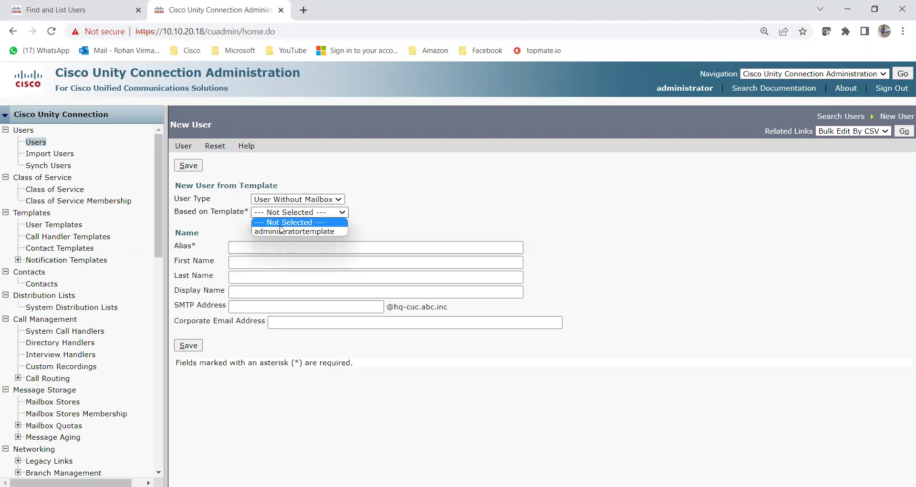
pyautogui.click(291, 232)
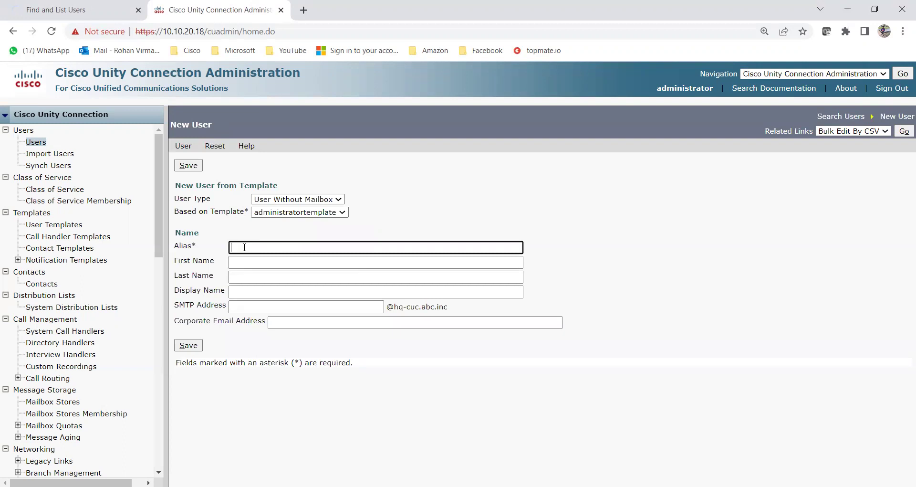
# - Enter alias test, first name Test 1, last name Test 2, and save the user
pyautogui.write('test')
pyautogui.press('Tab')
pyautogui.write('Test')
pyautogui.press('Tab')
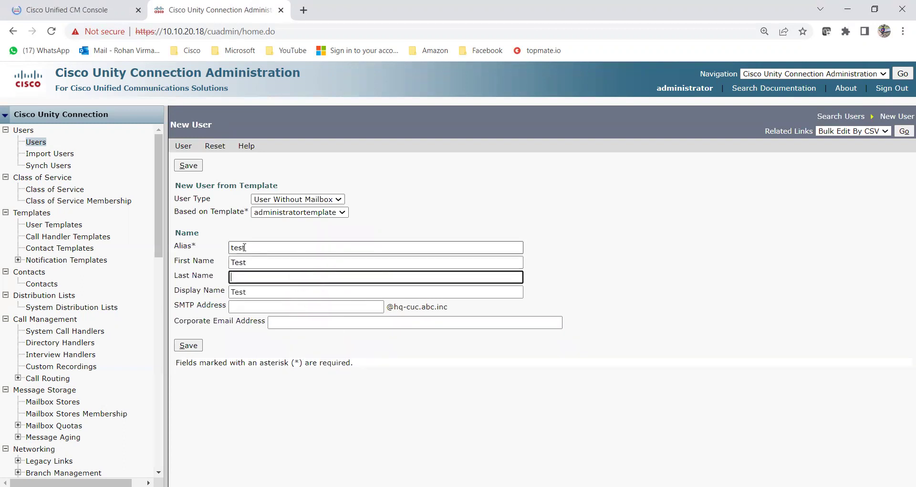
pyautogui.write('Test 2')
pyautogui.click(253, 262)
pyautogui.write('1')
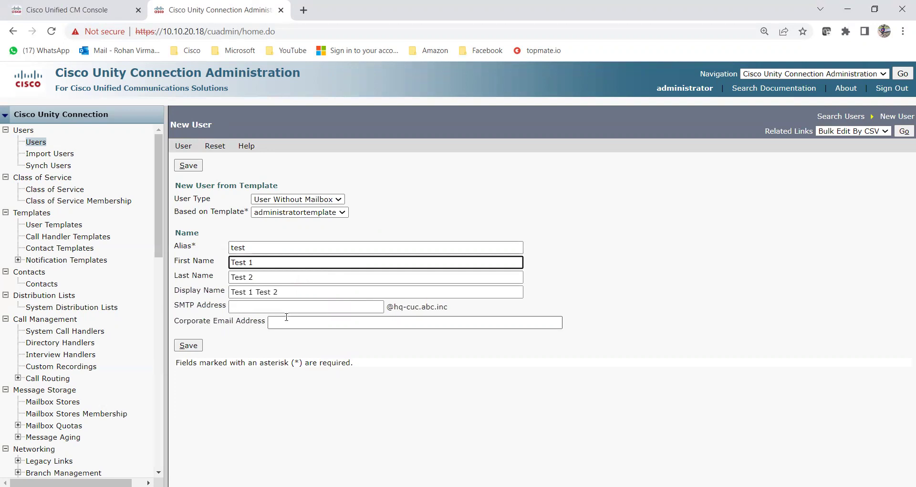
pyautogui.click(189, 347)
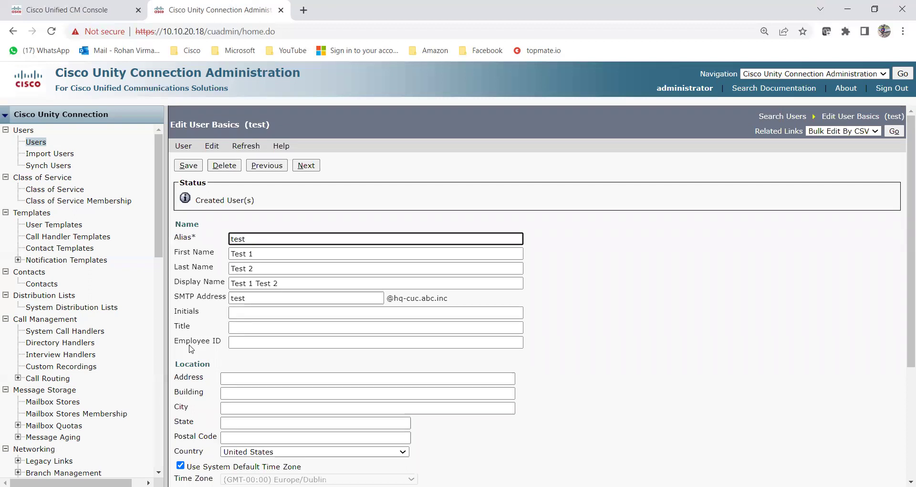
# - Scroll through user test's Edit User Basics page to review its details
pyautogui.scroll(-3, 640, 313)
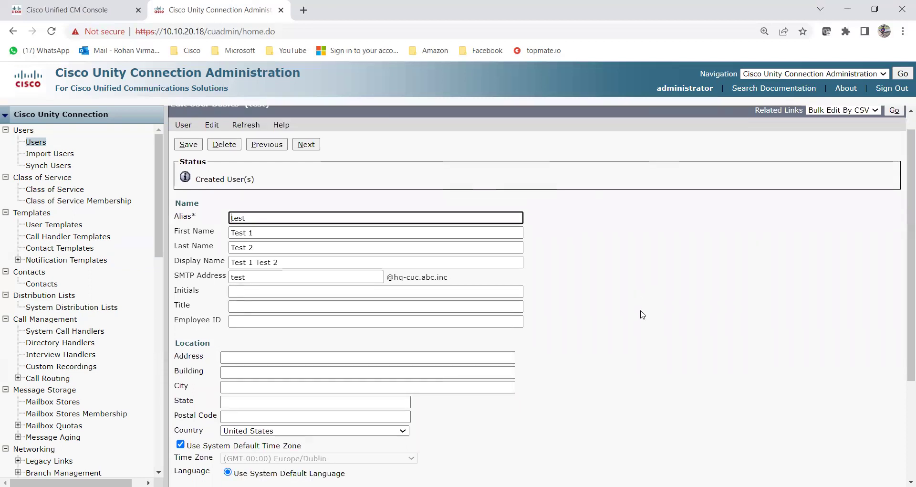
pyautogui.scroll(3, 277, 250)
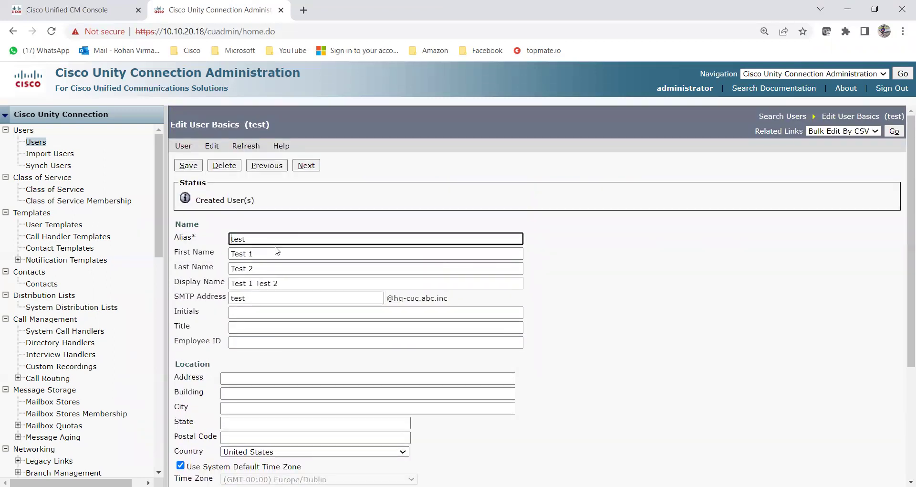
pyautogui.scroll(-3, 299, 362)
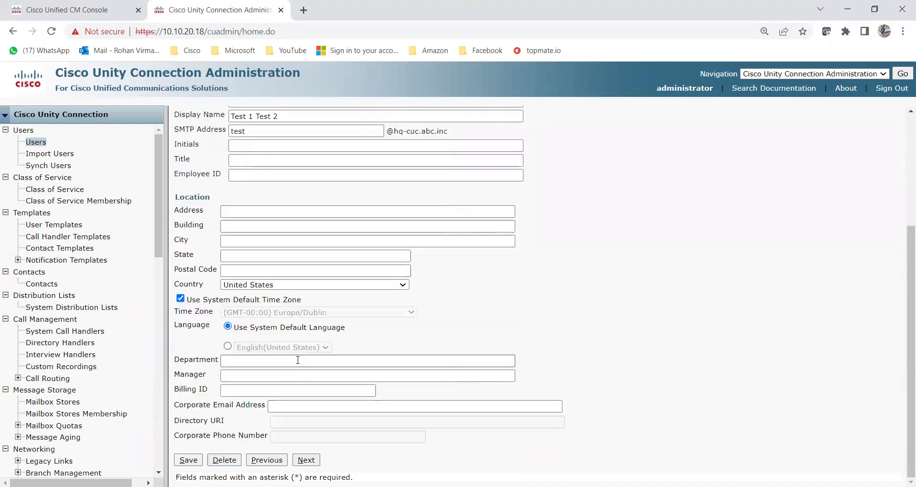
pyautogui.scroll(3, 297, 361)
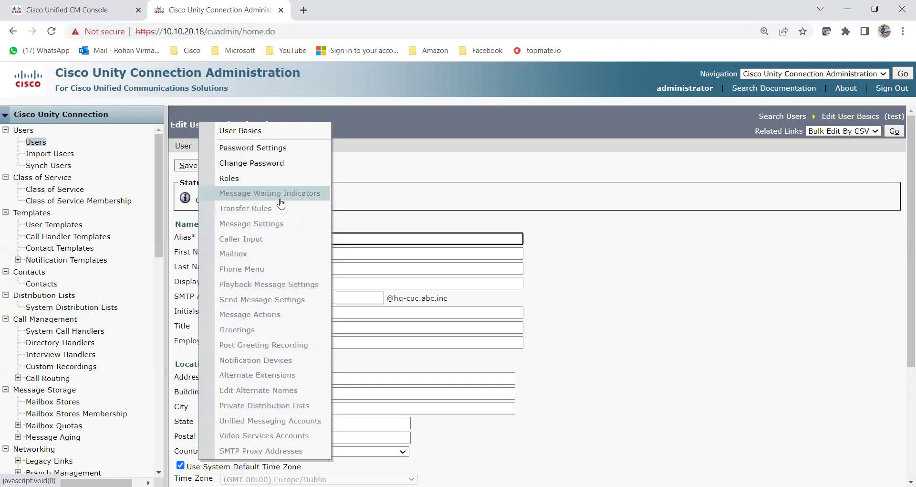
# - On user test's Roles page, try removing System Administrator from the assigned roles
pyautogui.click(264, 179)
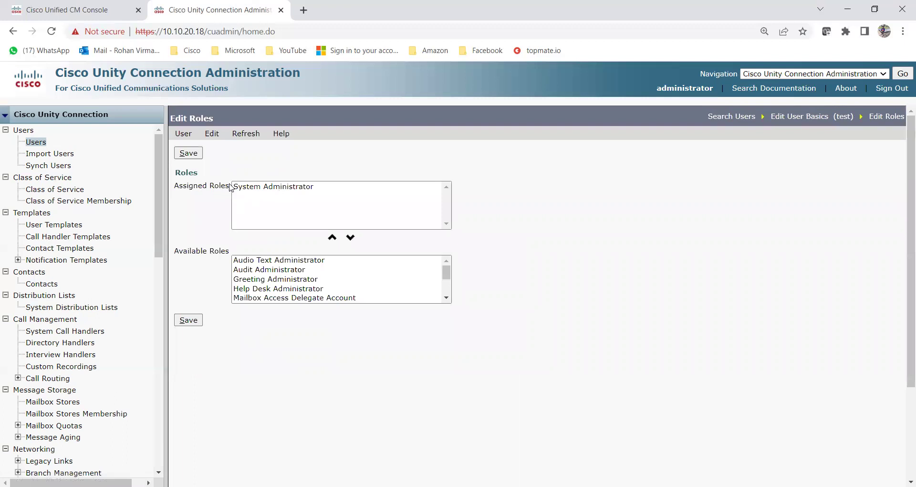
pyautogui.click(298, 187)
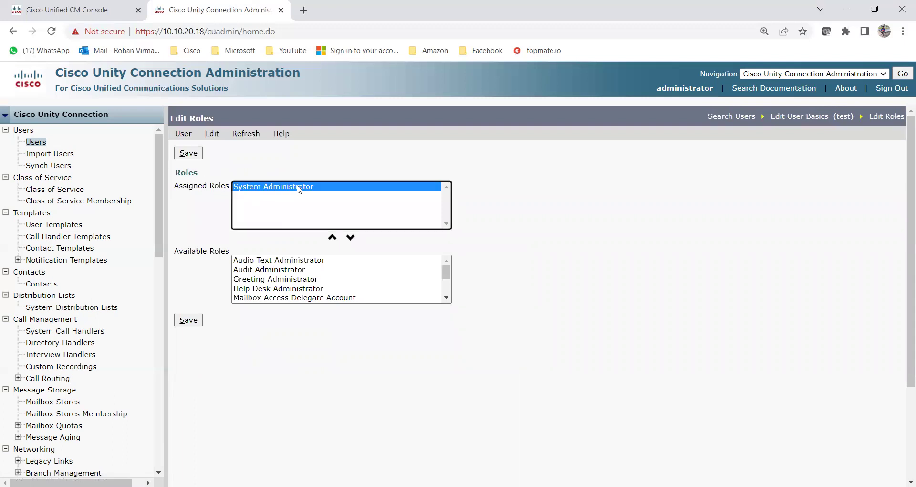
pyautogui.click(351, 238)
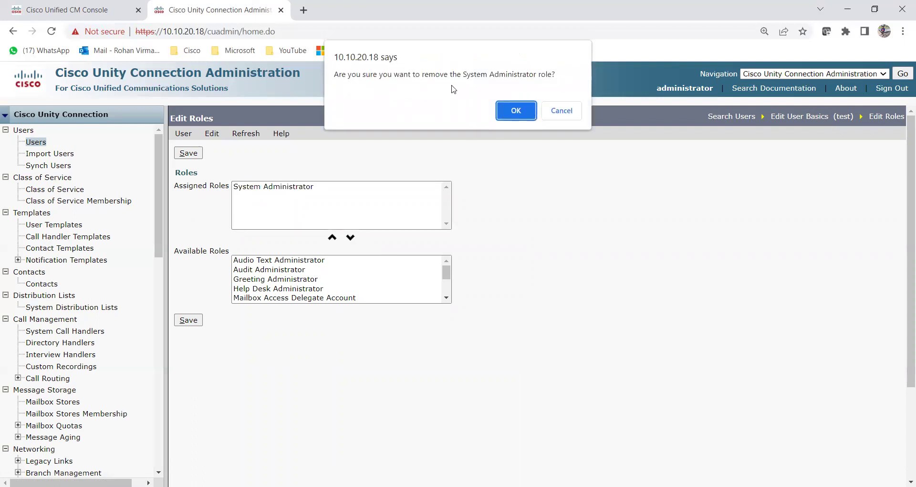
pyautogui.click(562, 111)
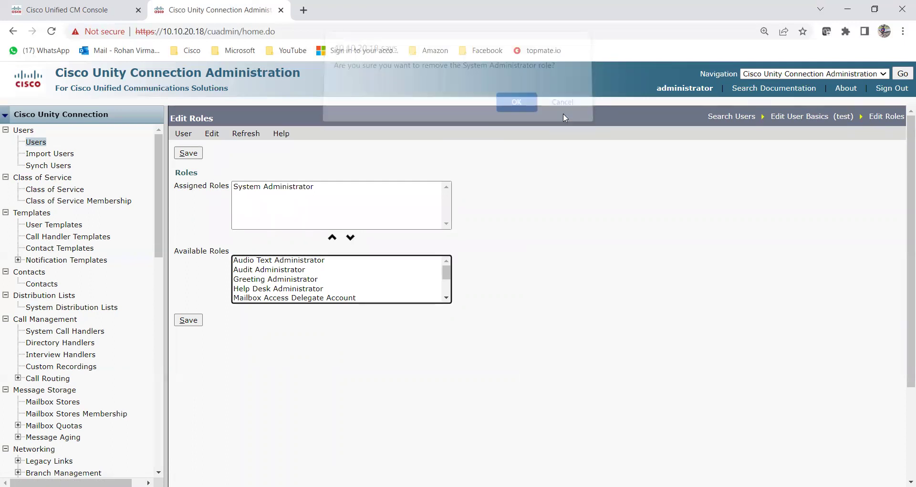
# - Assign the Greeting Administrator and Read Only Administrator roles
pyautogui.click(264, 281)
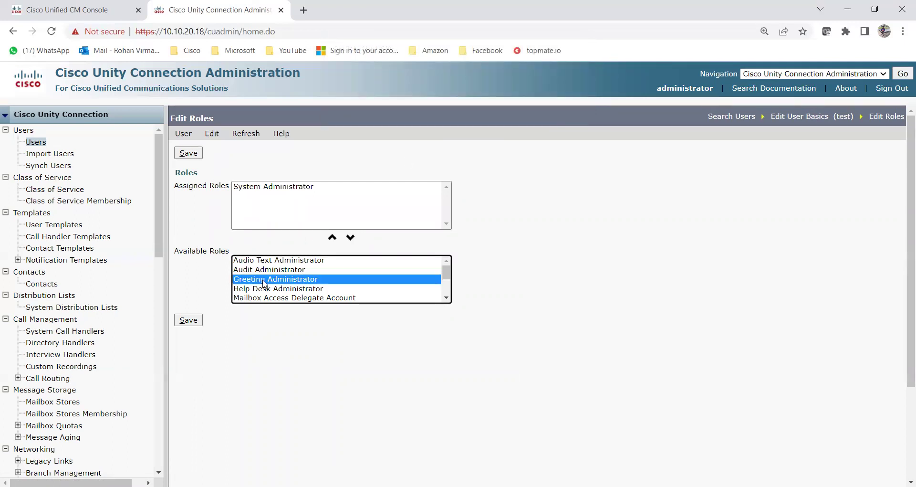
pyautogui.click(332, 239)
pyautogui.rightClick(265, 300)
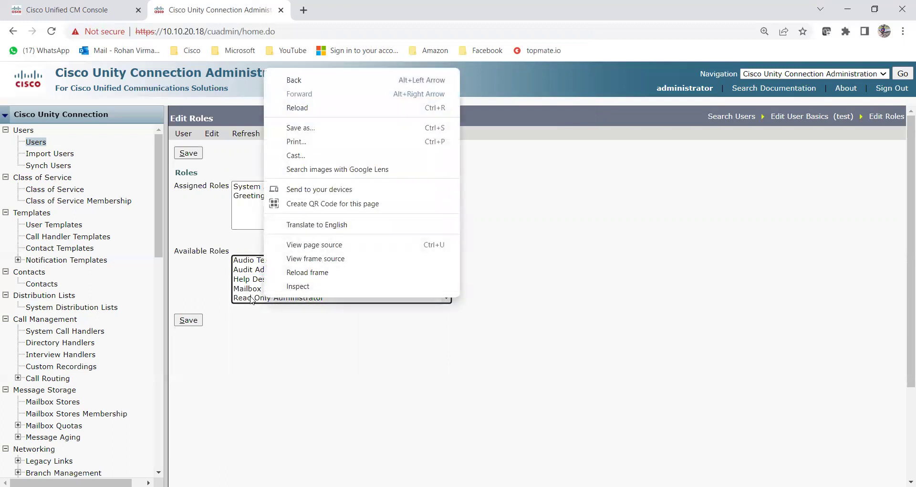
pyautogui.click(253, 299)
pyautogui.click(333, 237)
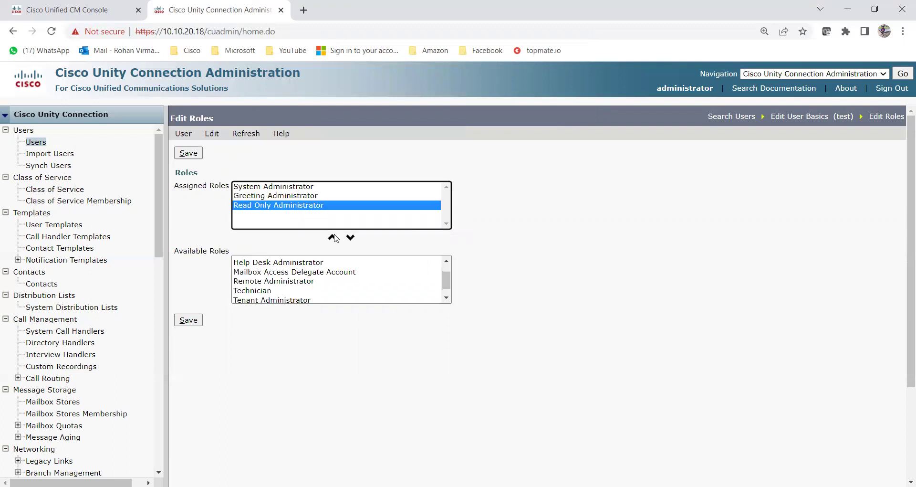
# - Remove System Administrator from the assigned roles and confirm with OK
pyautogui.click(267, 186)
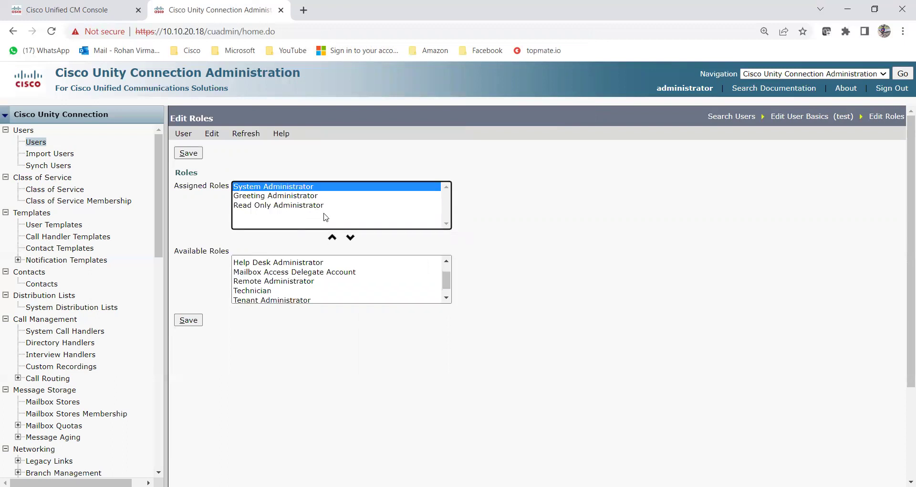
pyautogui.click(351, 238)
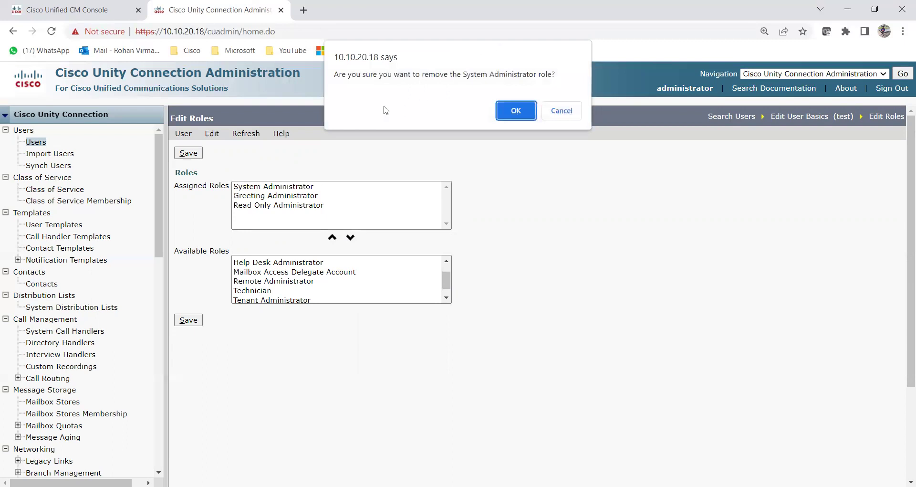
pyautogui.click(514, 113)
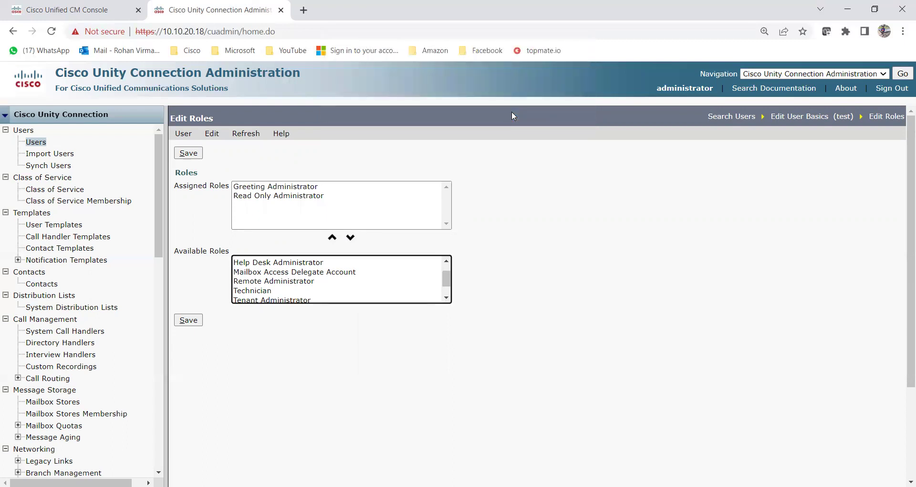
pyautogui.click(269, 187)
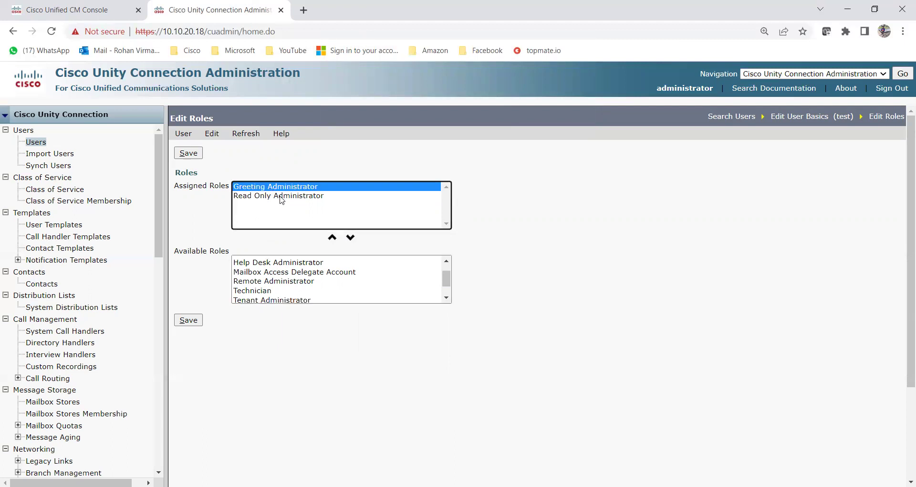
# - Assign the User Administrator and System Administrator roles to user test
pyautogui.click(282, 199)
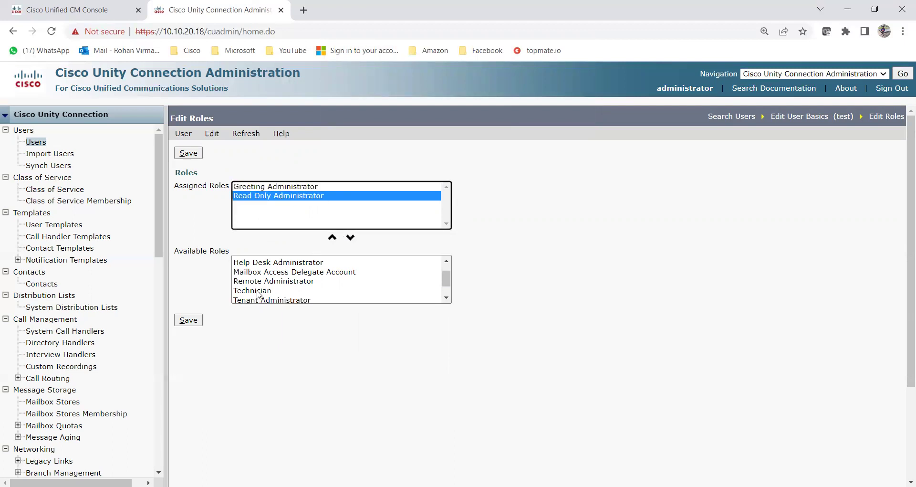
pyautogui.scroll(-1, 289, 291)
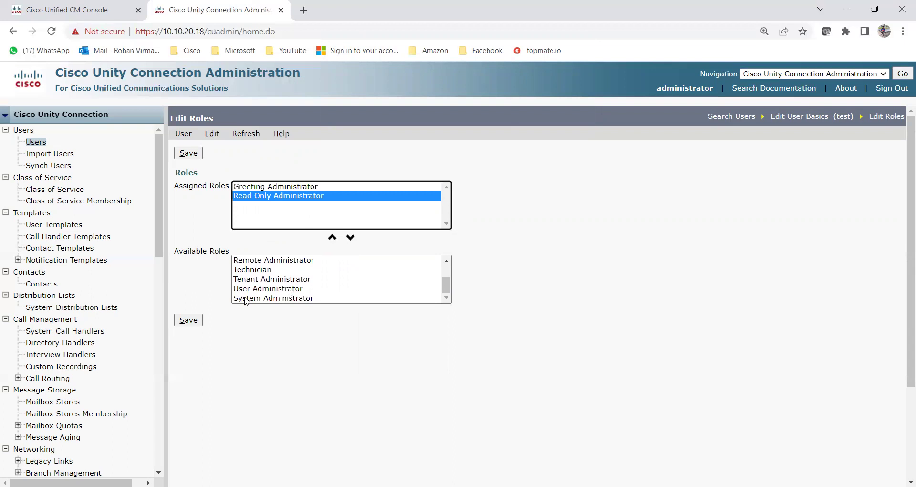
pyautogui.click(276, 289)
pyautogui.click(333, 237)
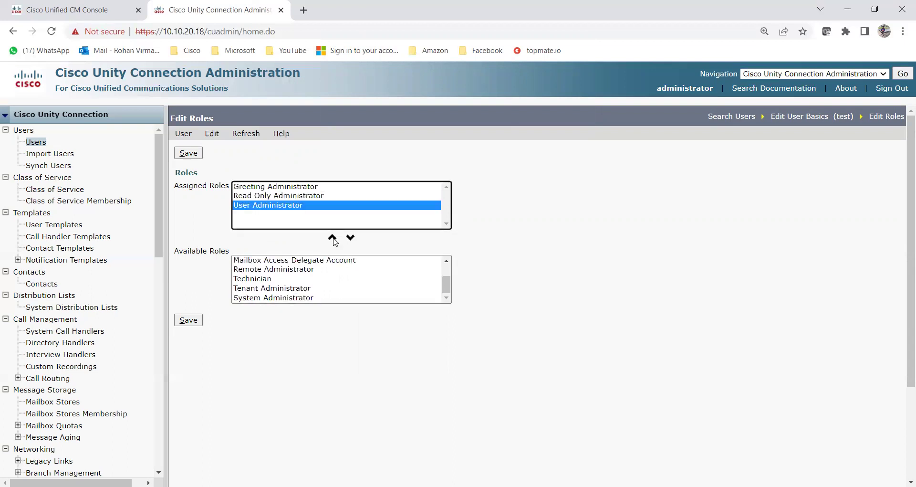
pyautogui.scroll(-3, 286, 293)
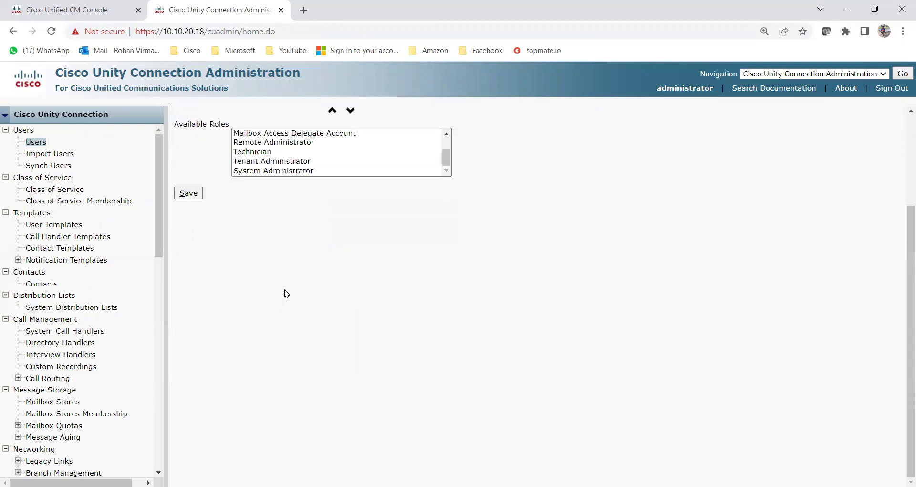
pyautogui.scroll(3, 286, 293)
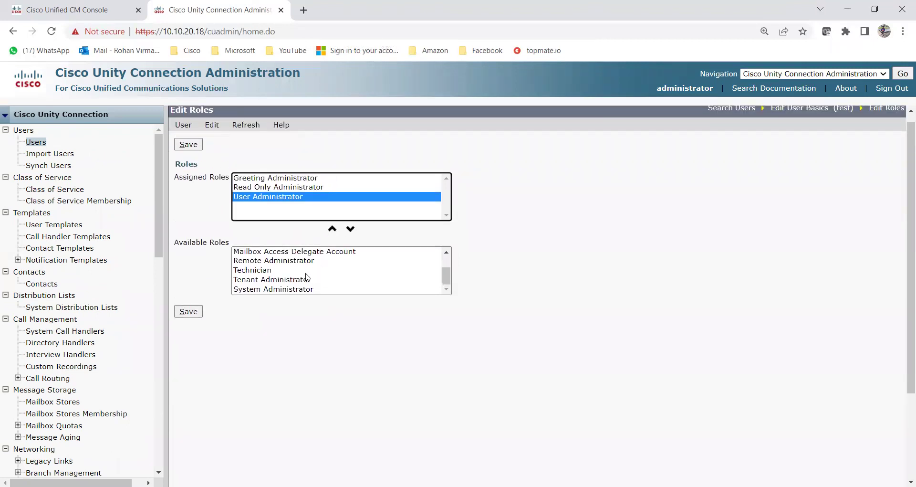
pyautogui.click(275, 289)
pyautogui.click(333, 228)
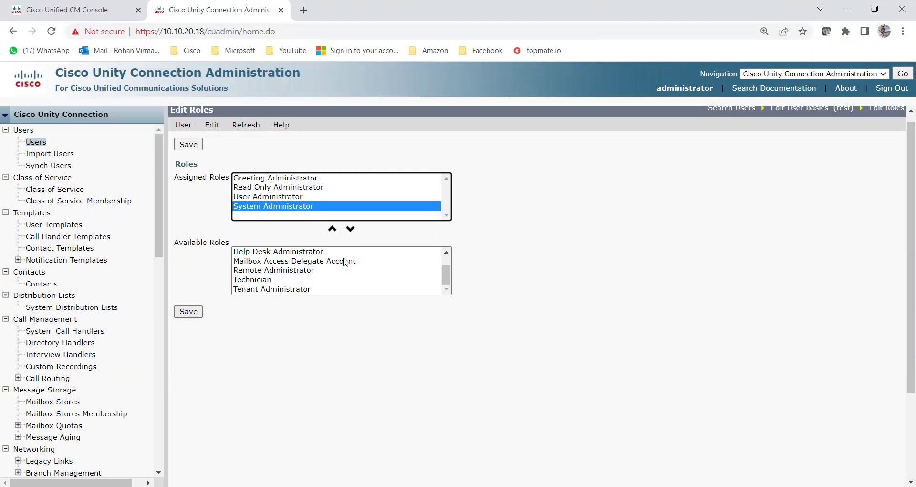
# - Check the four assigned roles and save the role assignments
pyautogui.moveTo(448, 277); pyautogui.dragTo(447, 266)
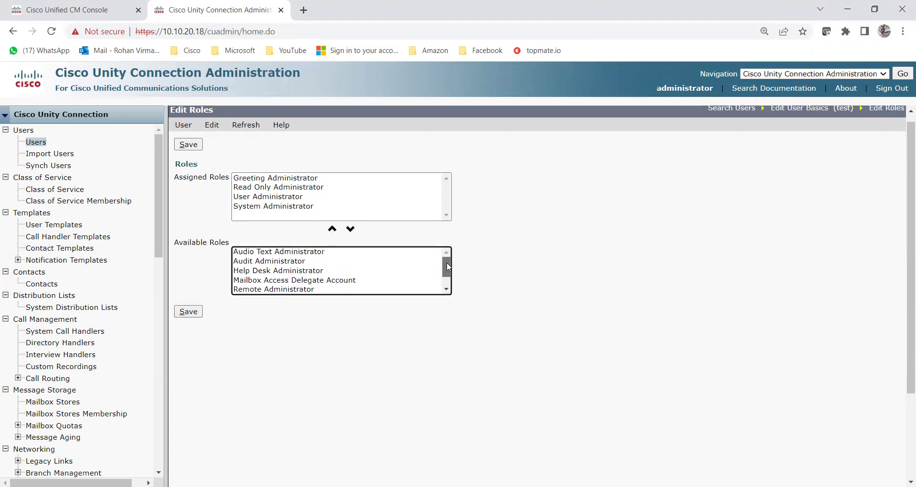
pyautogui.scroll(-2, 342, 276)
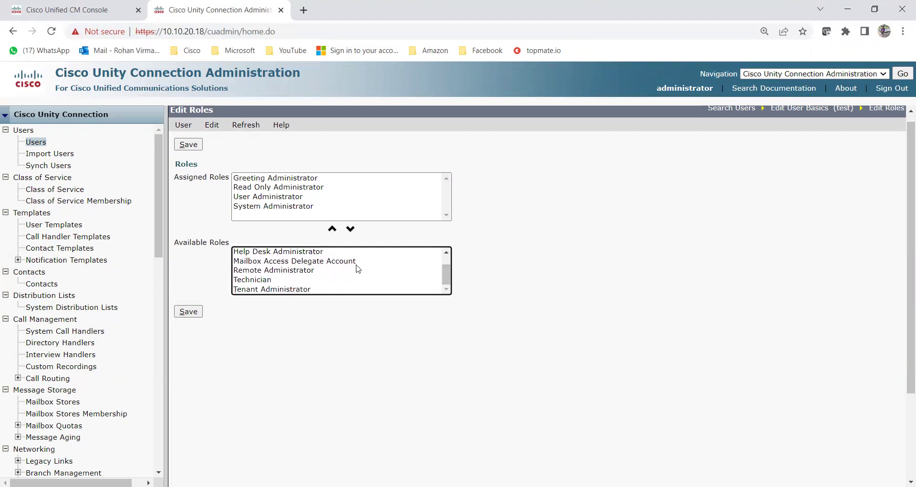
pyautogui.click(279, 179)
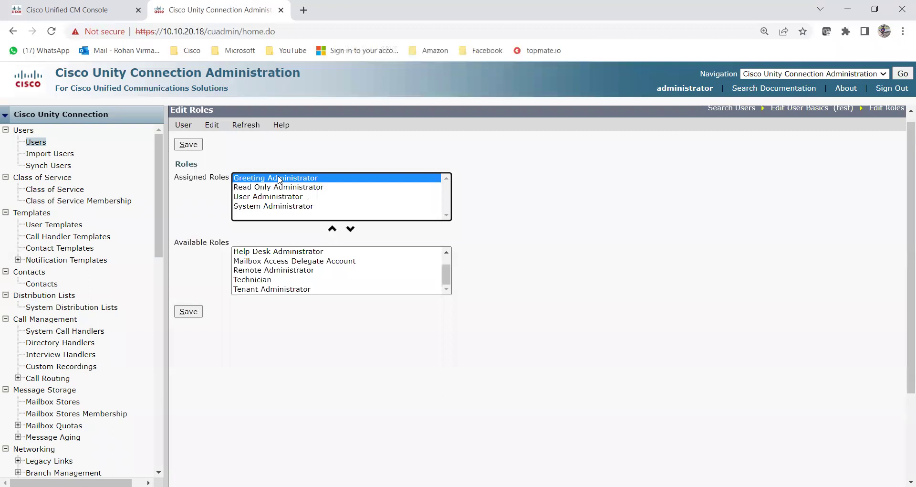
pyautogui.click(276, 188)
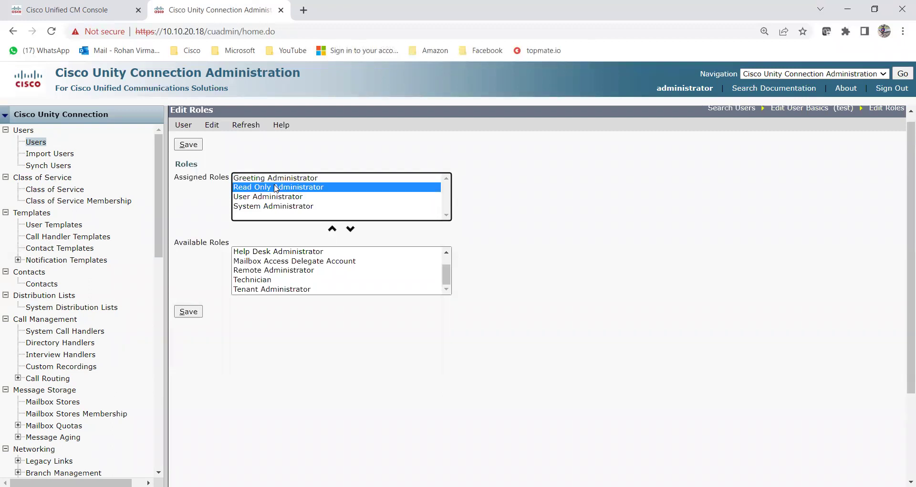
pyautogui.click(273, 197)
pyautogui.click(274, 206)
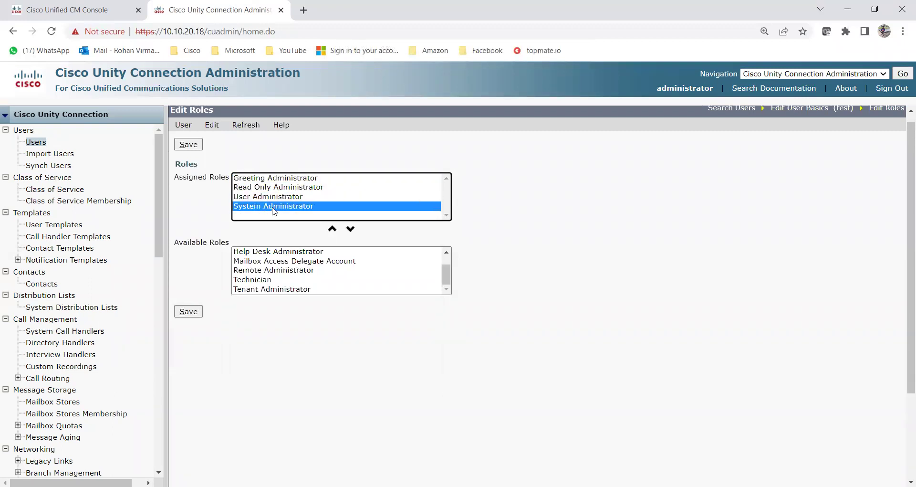
pyautogui.click(188, 316)
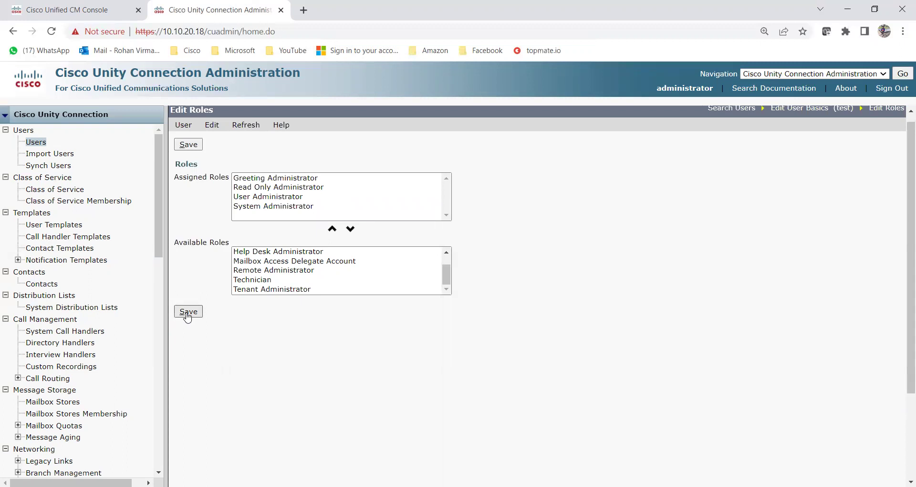
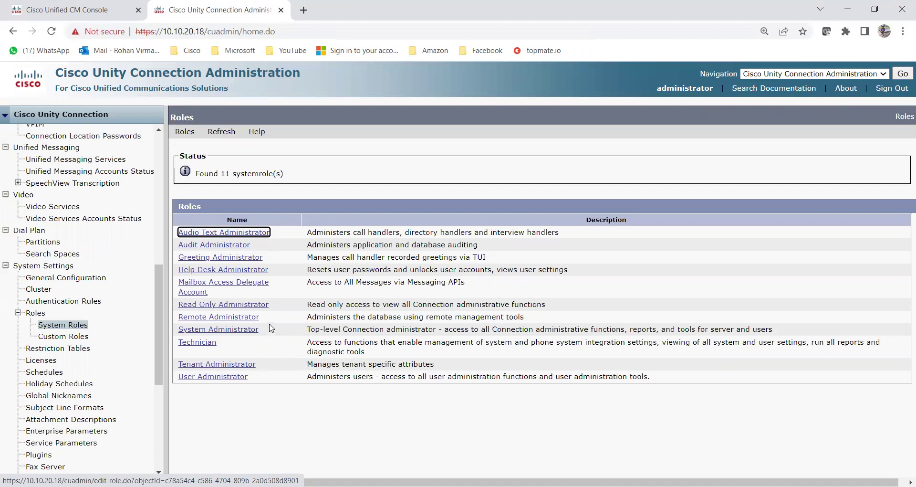
# - Open the System Administrator role's Edit Role page after highlighting its name and description
pyautogui.moveTo(268, 329); pyautogui.dragTo(178, 330)
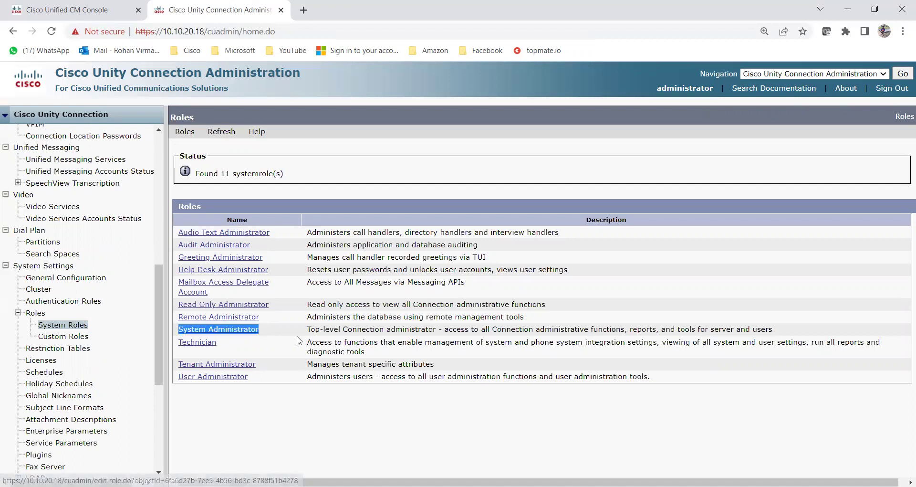
pyautogui.moveTo(306, 330); pyautogui.dragTo(779, 333)
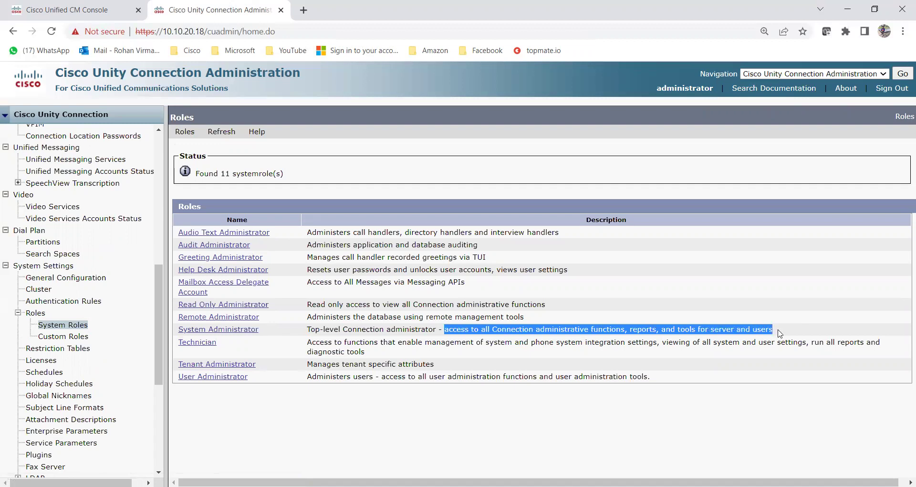
pyautogui.click(779, 333)
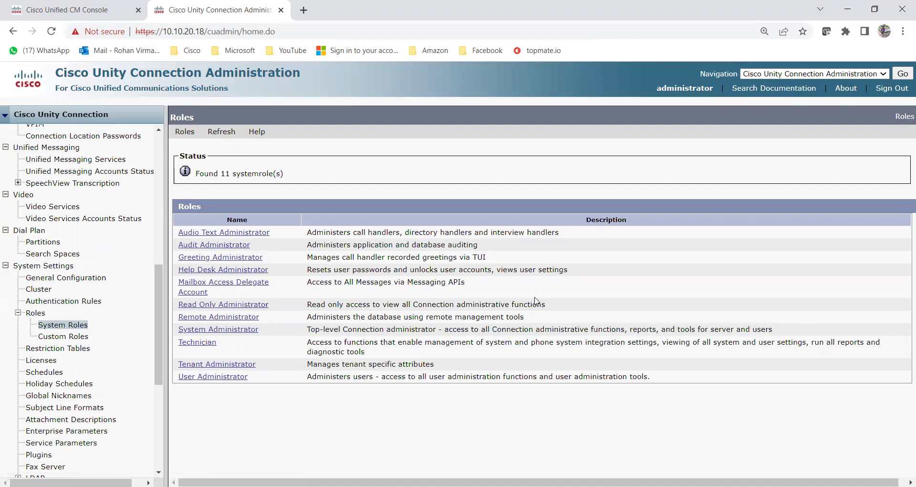
pyautogui.click(223, 332)
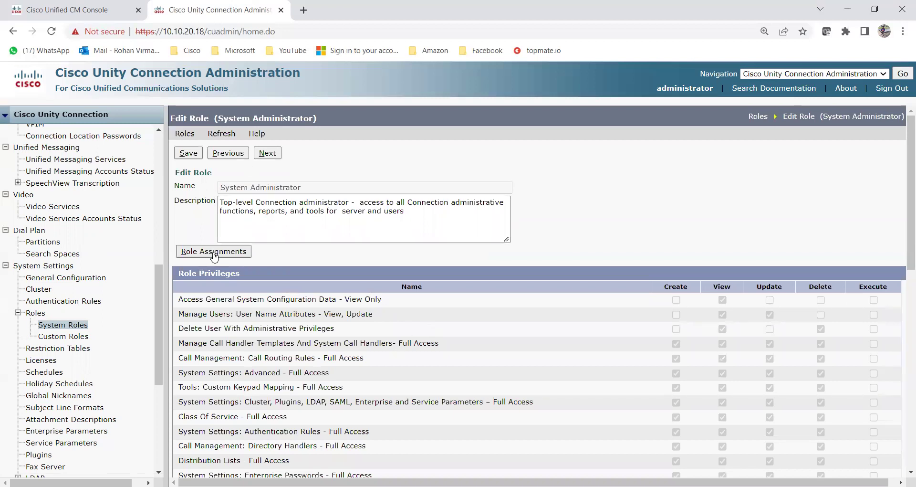
# - Scroll through the System Administrator role's Role Privileges table
pyautogui.scroll(-10, 352, 316)
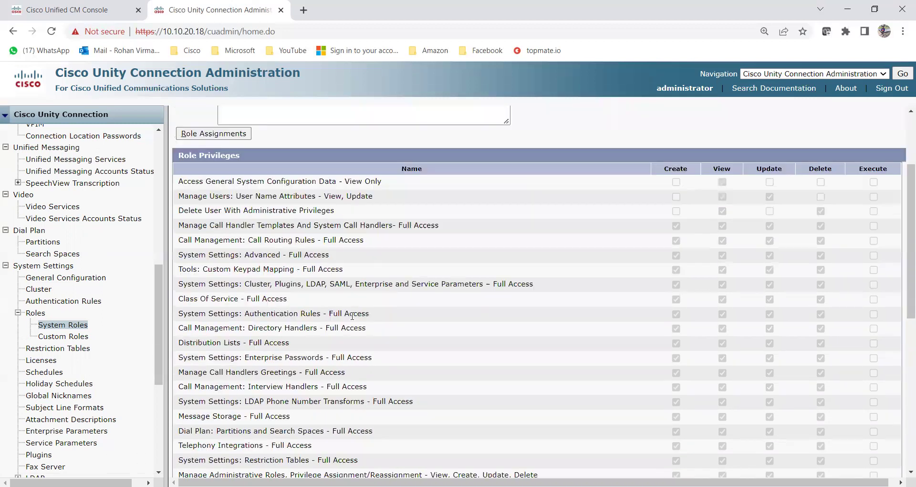
pyautogui.scroll(10, 353, 315)
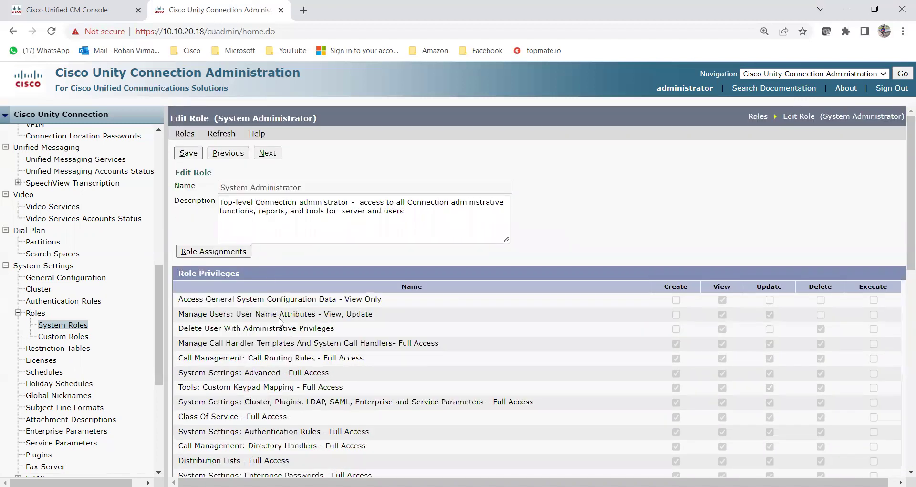
pyautogui.scroll(-3, 280, 323)
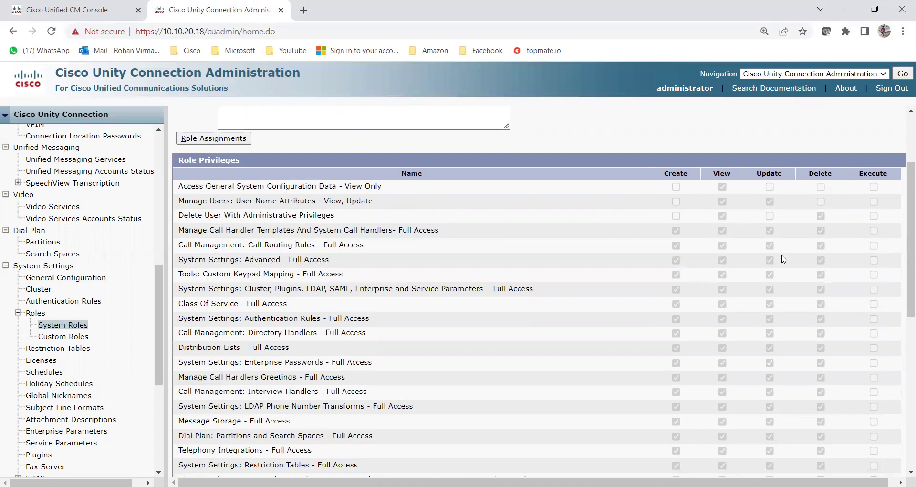
pyautogui.scroll(-1, 743, 292)
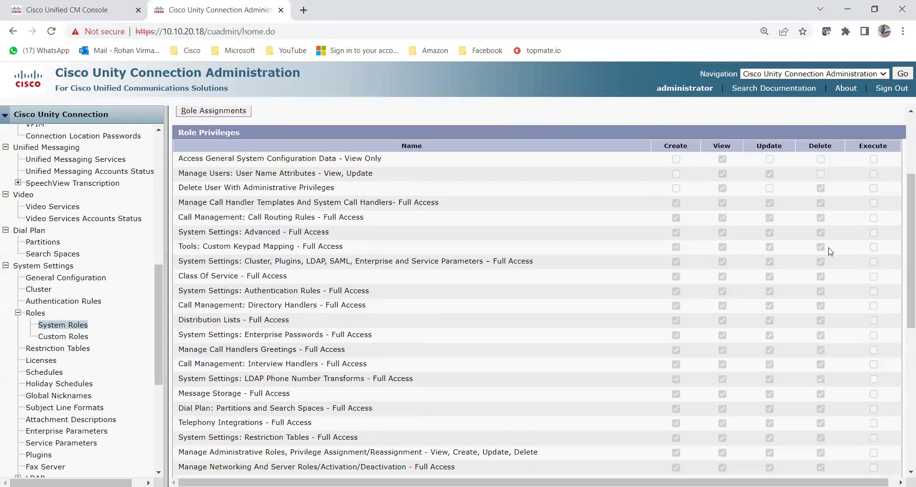
pyautogui.scroll(-7, 438, 311)
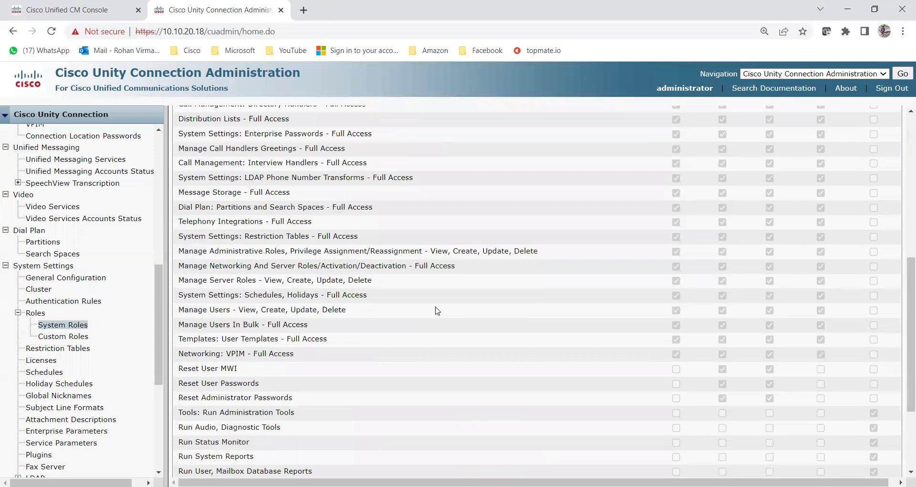
pyautogui.scroll(7, 437, 311)
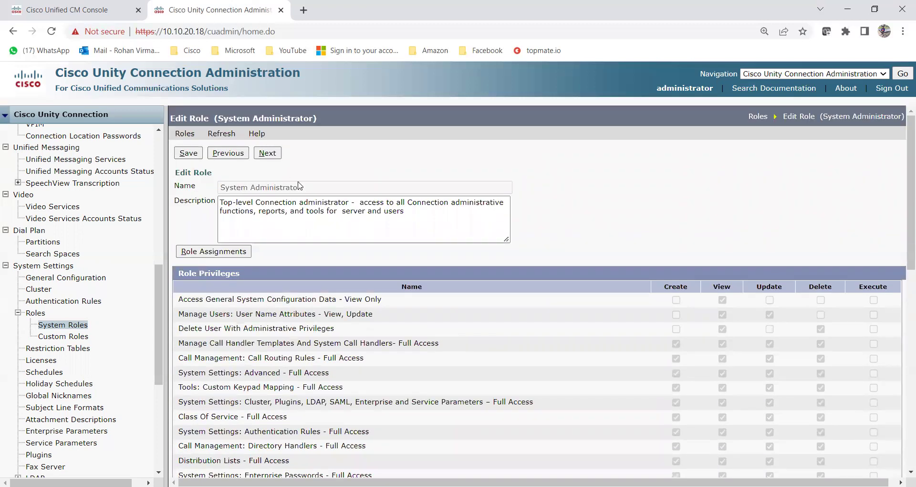
# - Reload the role page and return to the System Roles list via Roles > Roles
pyautogui.click(188, 136)
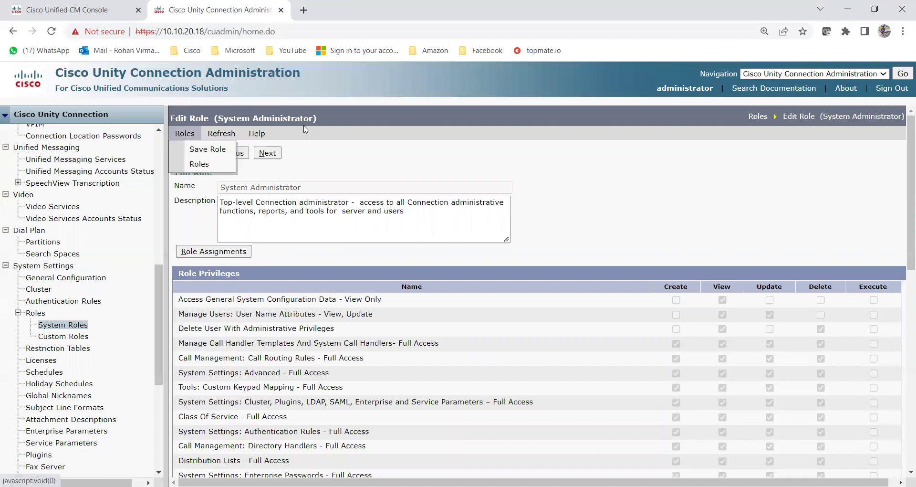
pyautogui.click(805, 121)
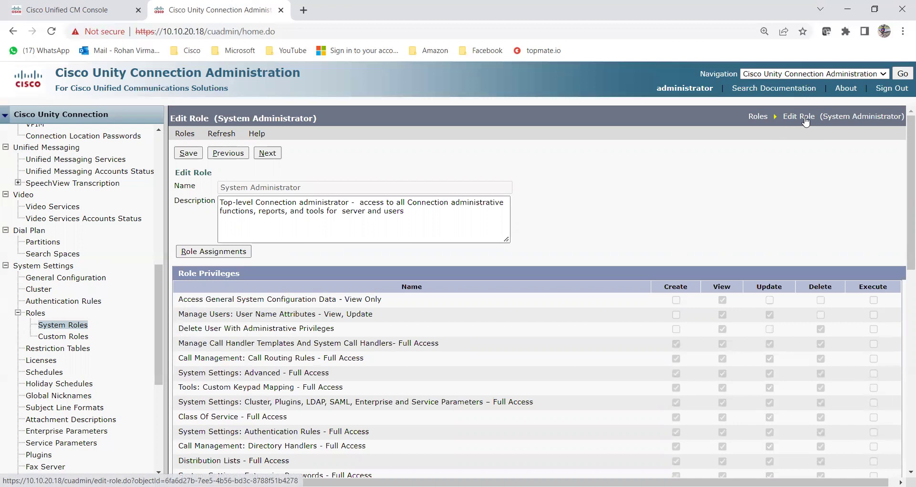
pyautogui.click(805, 121)
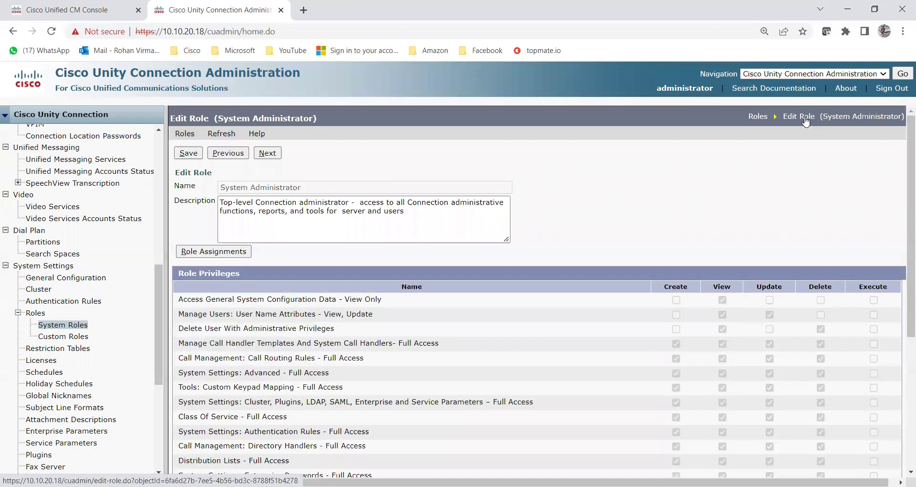
pyautogui.click(197, 136)
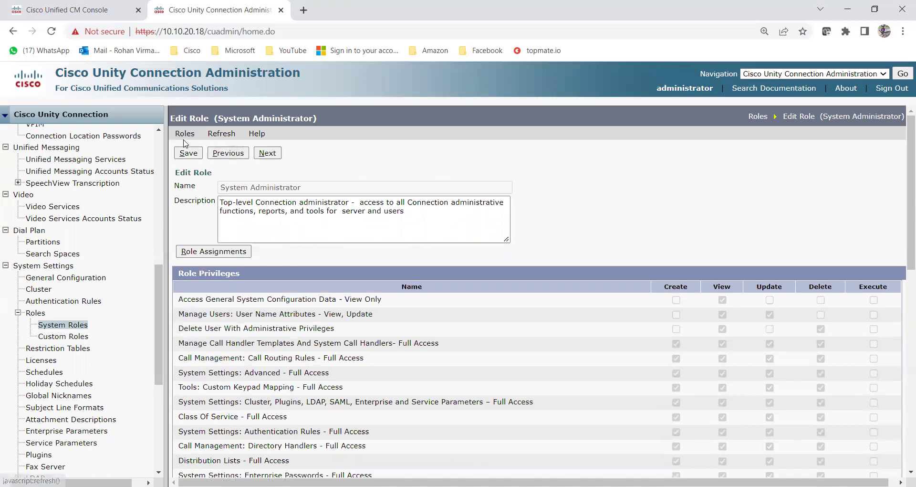
pyautogui.click(184, 133)
pyautogui.click(185, 164)
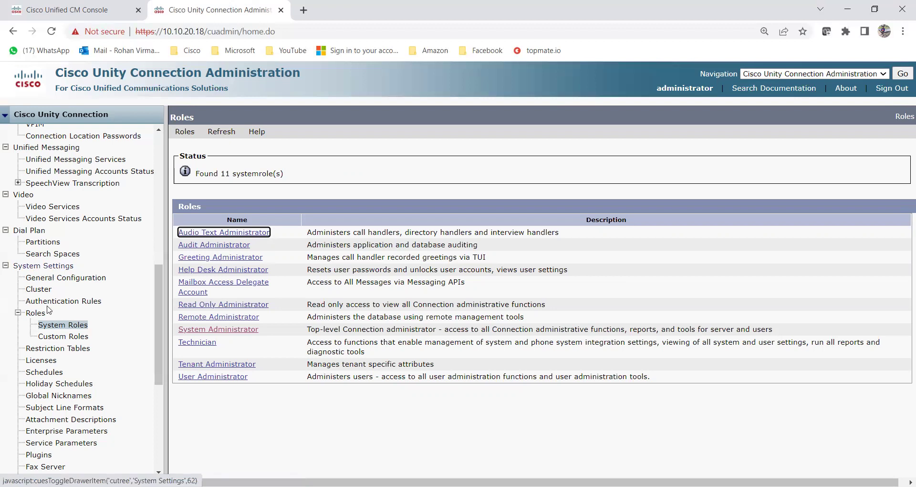
# - List Custom Roles (0 found) and begin a New Custom Role with Add New
pyautogui.click(63, 337)
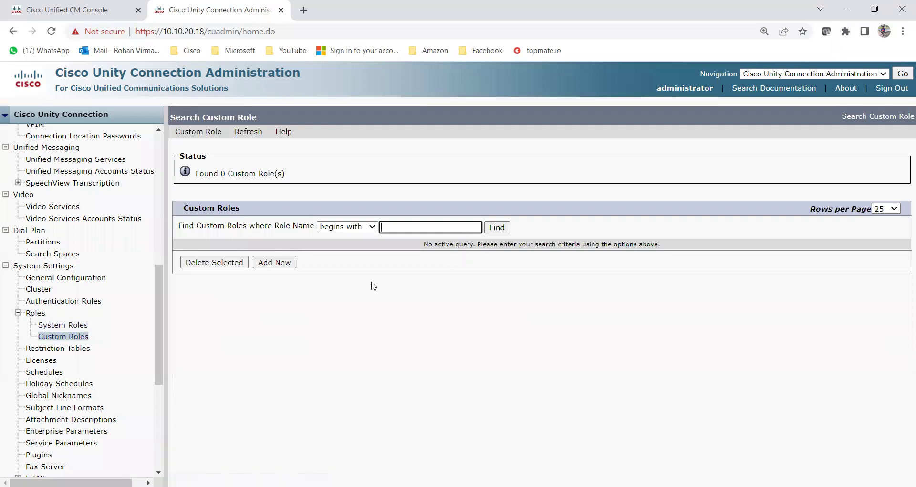
pyautogui.click(292, 179)
pyautogui.moveTo(291, 178); pyautogui.dragTo(192, 174)
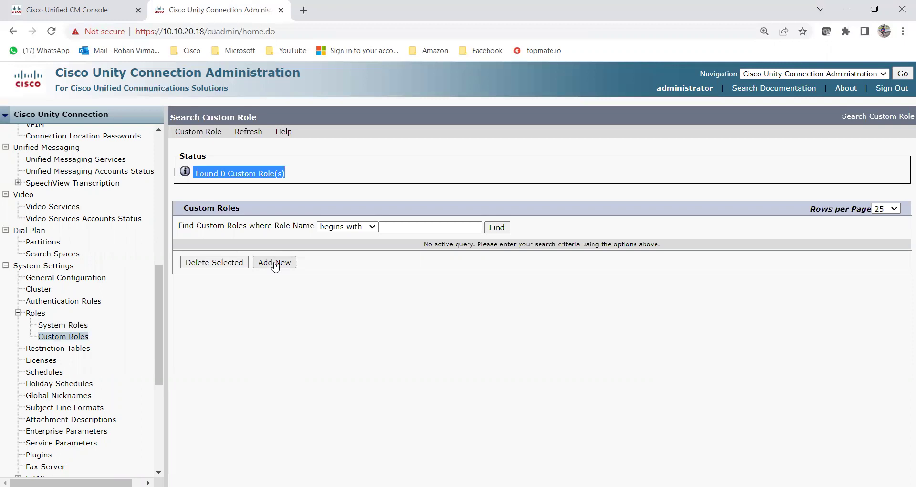
pyautogui.click(276, 263)
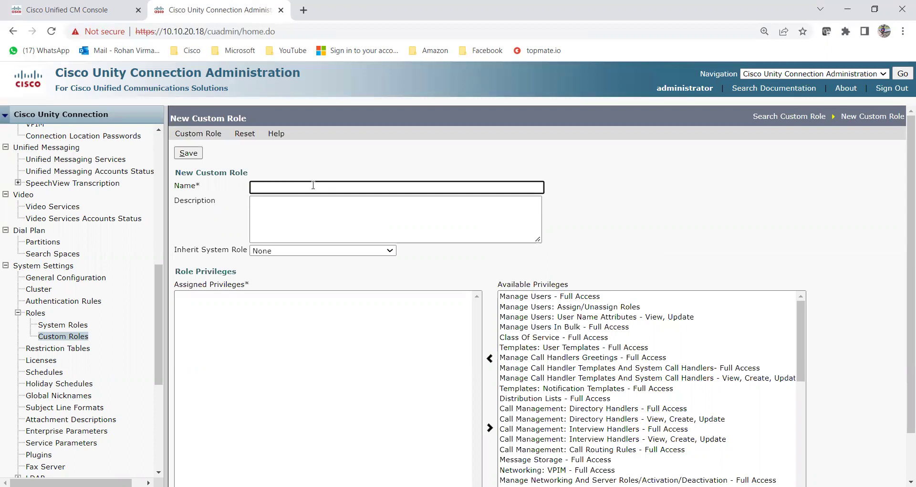
# - Name the role 'IT department' with description 'Mid level access, Read Only access to everything'
pyautogui.write('T deapr')
pyautogui.write('partment')
pyautogui.click(281, 205)
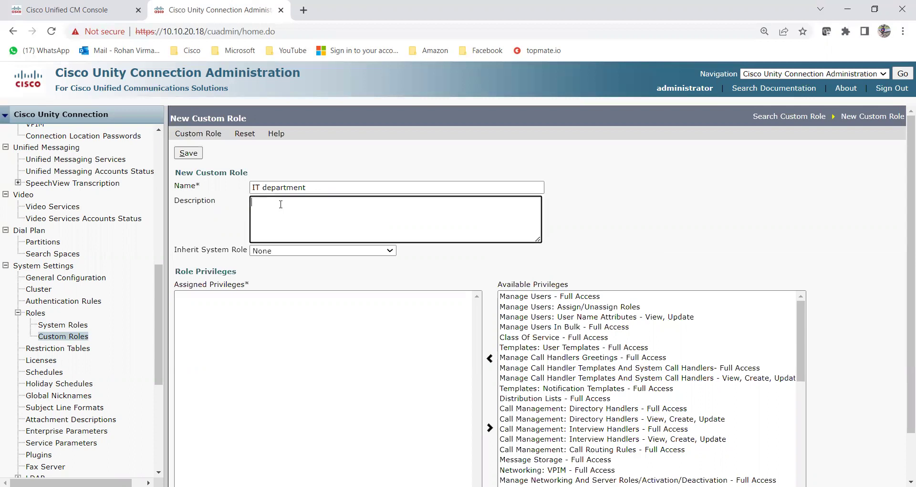
pyautogui.write('Mid level acce')
pyautogui.write('ss, ')
pyautogui.write('partial')
pyautogui.press('BackSpace')
pyautogui.press('BackSpace')
pyautogui.press('BackSpace')
pyautogui.press('BackSpace')
pyautogui.press('BackSpace')
pyautogui.write('Read Only a')
pyautogui.write('ccess')
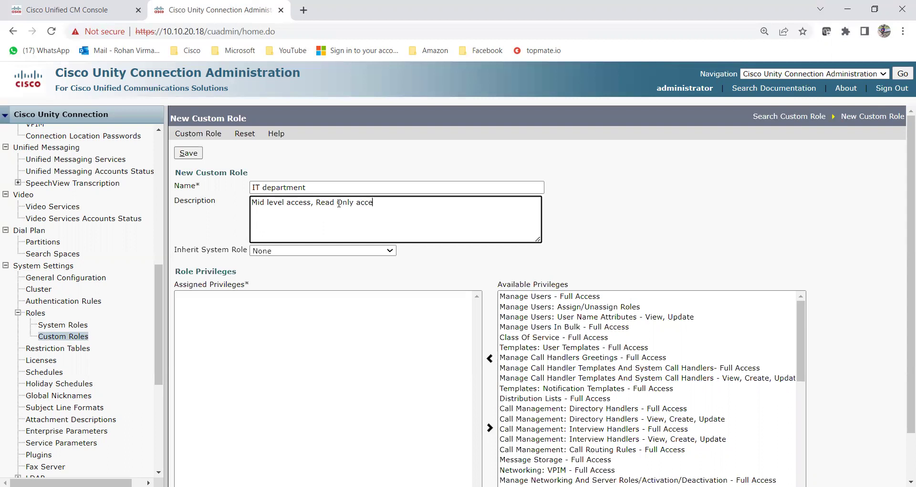
pyautogui.write(' to everything')
pyautogui.scroll(-2, 318, 313)
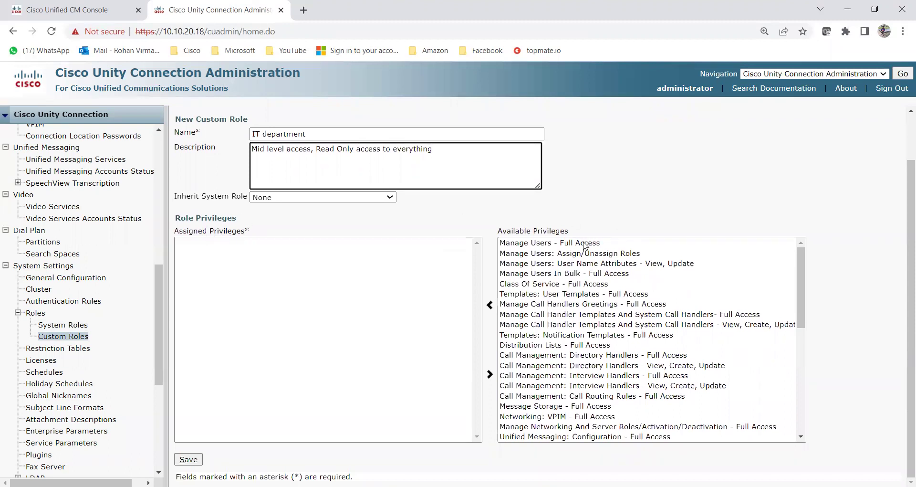
# - Assign Manage Users, Class Of Service, User Templates and call handler privileges to the role
pyautogui.click(801, 281)
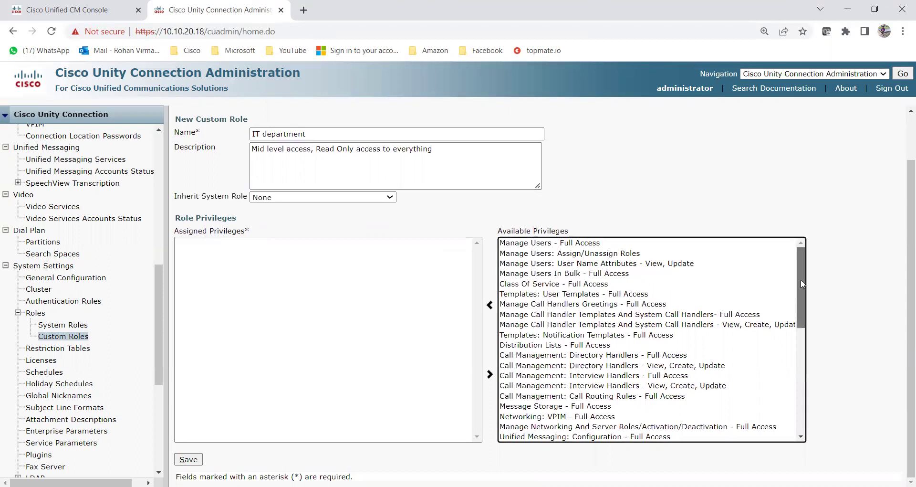
pyautogui.moveTo(801, 284); pyautogui.dragTo(805, 402)
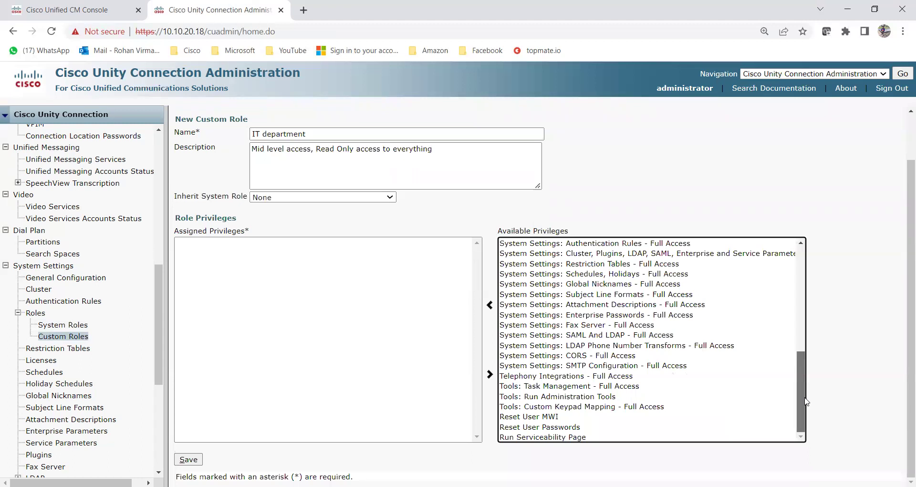
pyautogui.scroll(5, 785, 329)
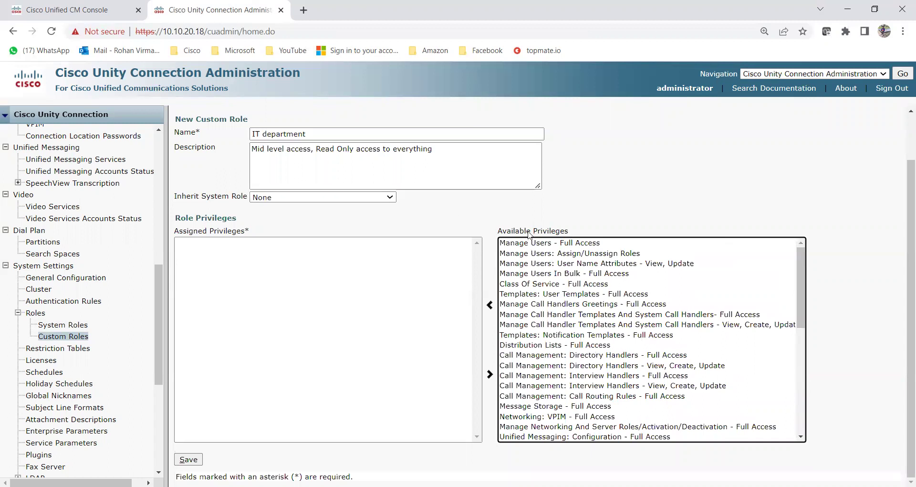
pyautogui.click(534, 243)
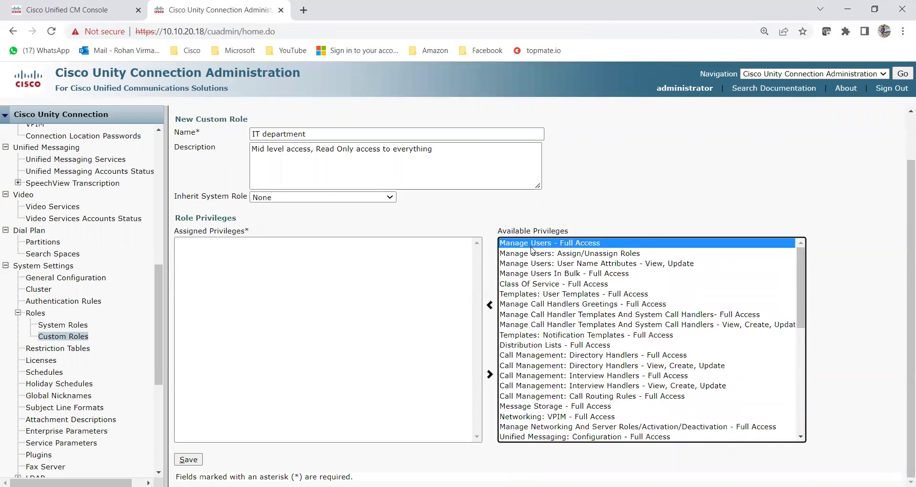
pyautogui.click(490, 304)
pyautogui.click(542, 243)
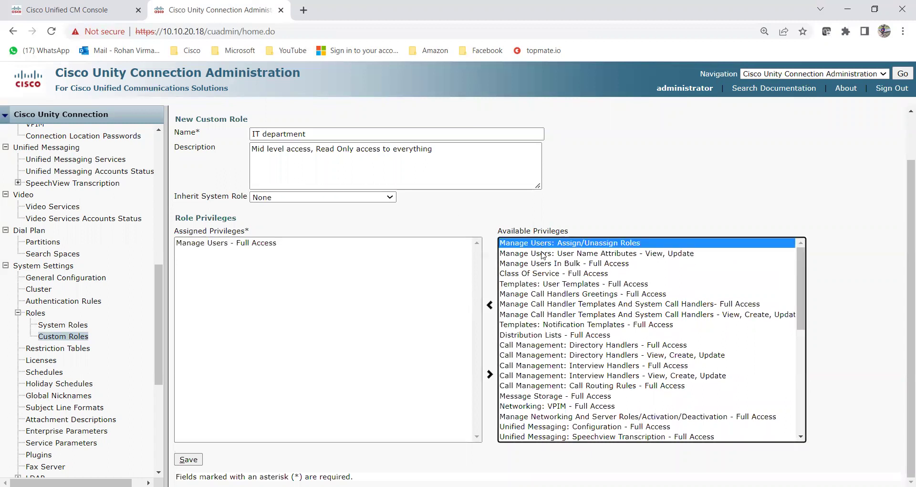
pyautogui.keyDown('ctrl'); pyautogui.click(542, 252); pyautogui.keyUp('ctrl')
pyautogui.keyDown('ctrl'); pyautogui.click(541, 264); pyautogui.keyUp('ctrl')
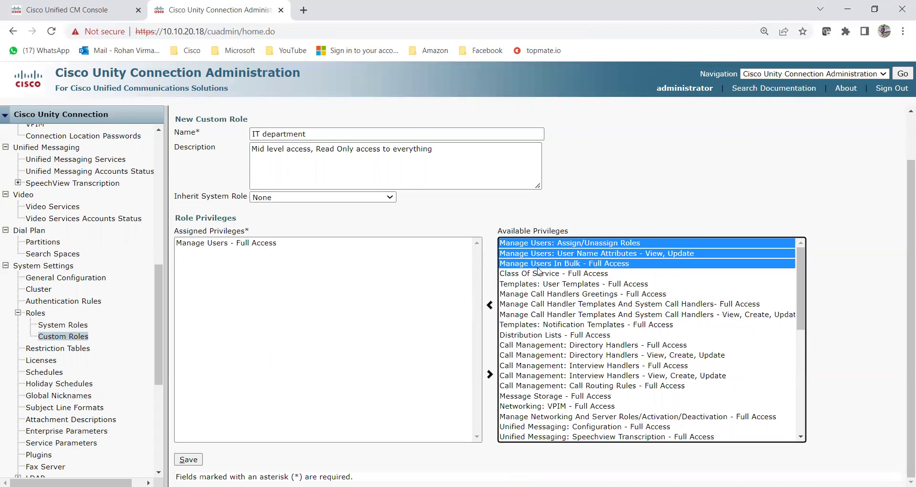
pyautogui.keyDown('ctrl'); pyautogui.click(540, 274); pyautogui.keyUp('ctrl')
pyautogui.keyDown('ctrl'); pyautogui.click(538, 283); pyautogui.keyUp('ctrl')
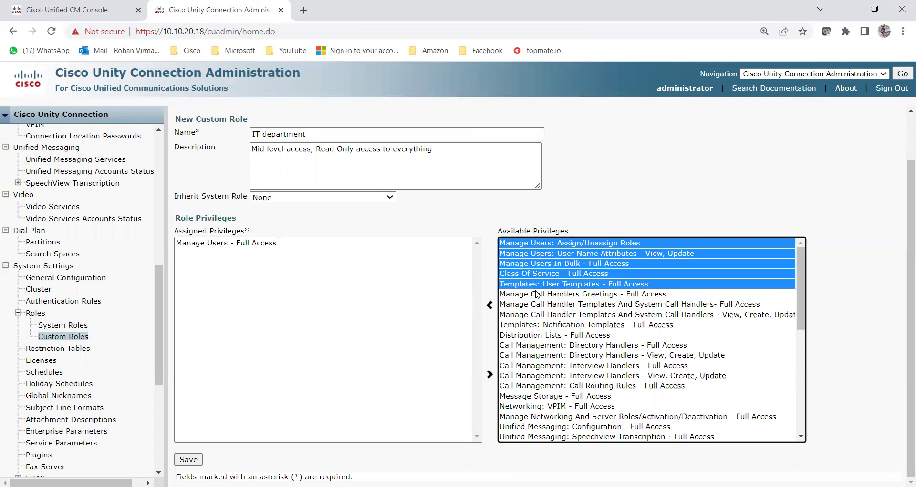
pyautogui.keyDown('ctrl'); pyautogui.click(537, 295); pyautogui.keyUp('ctrl')
pyautogui.moveTo(536, 297); pyautogui.dragTo(532, 381)
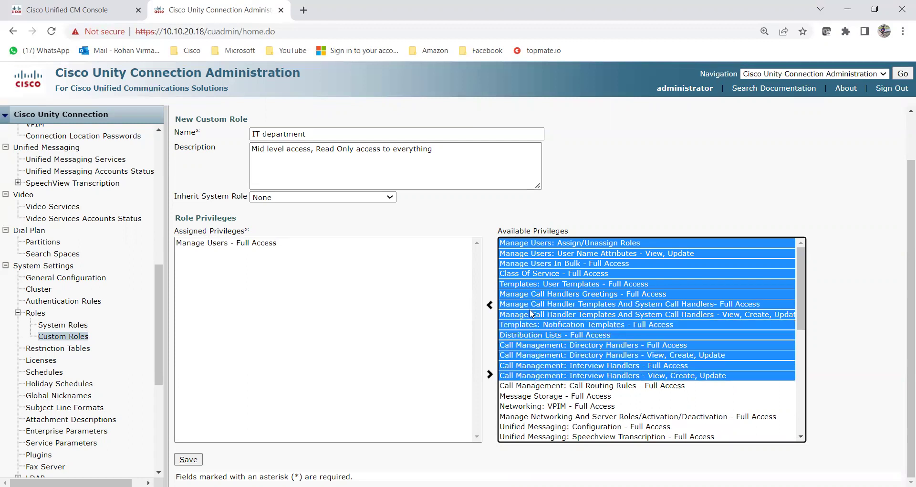
pyautogui.click(490, 306)
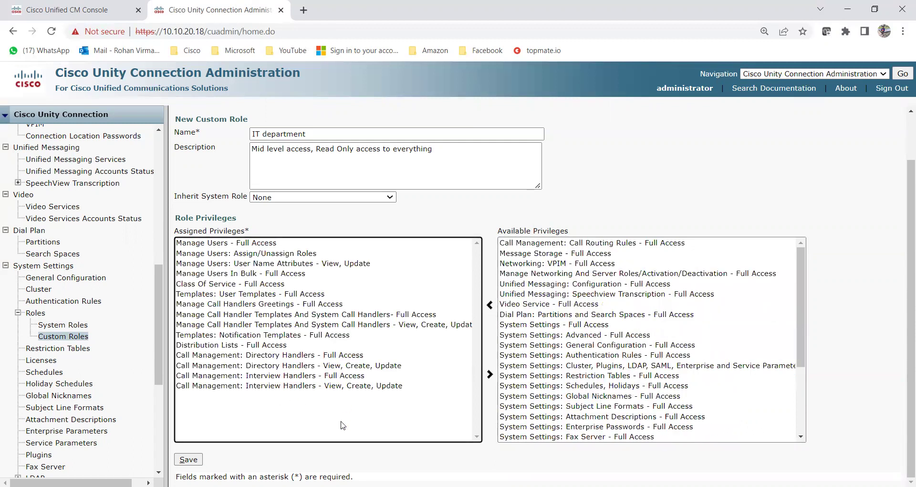
# - Select all Assigned Privileges and move them back to Available
pyautogui.click(317, 386)
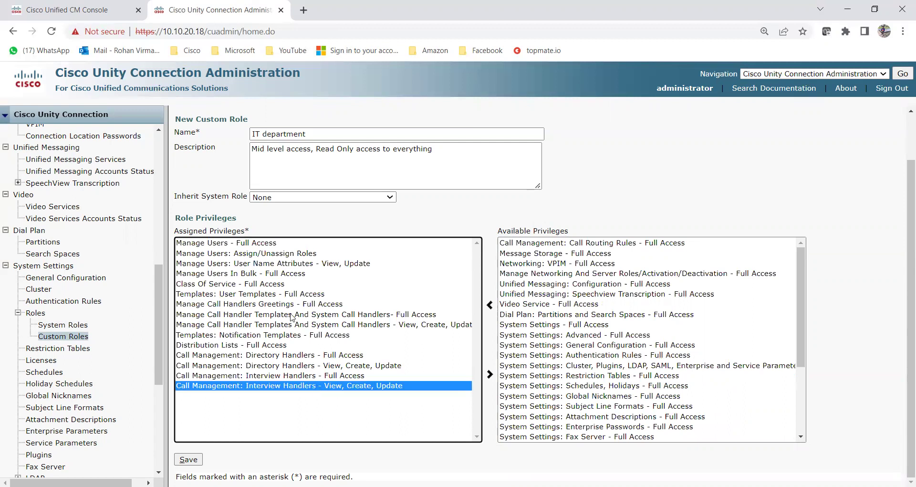
pyautogui.keyDown('shift'); pyautogui.click(251, 244); pyautogui.keyUp('shift')
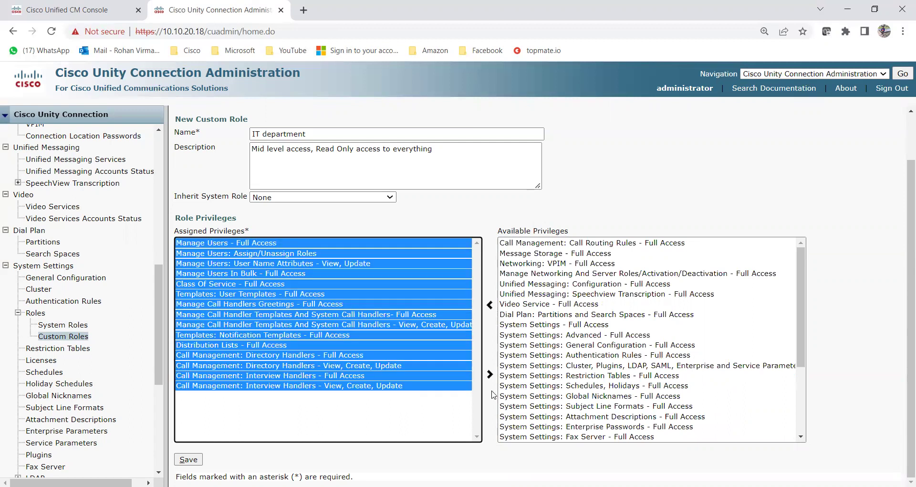
pyautogui.click(489, 375)
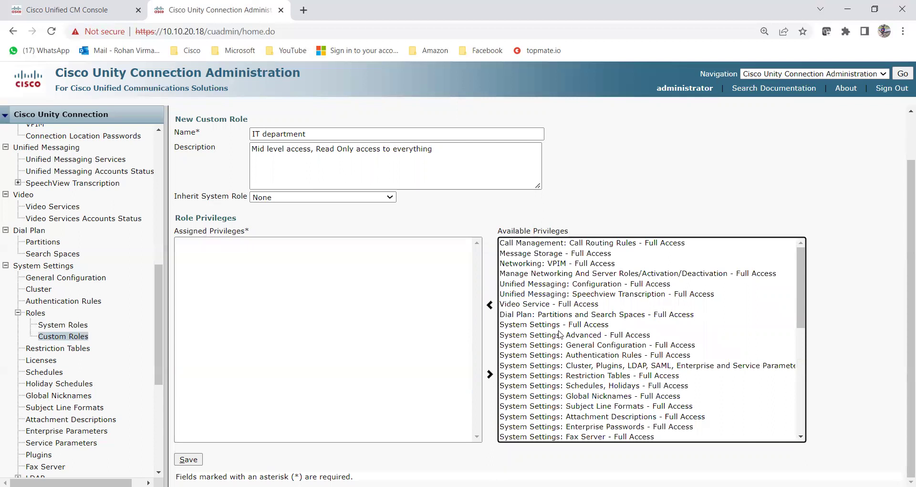
pyautogui.scroll(-10, 559, 334)
pyautogui.scroll(10, 560, 334)
pyautogui.scroll(-1, 572, 370)
# - Select several System Settings privileges and check the Inherit System Role setting, still None
pyautogui.click(530, 353)
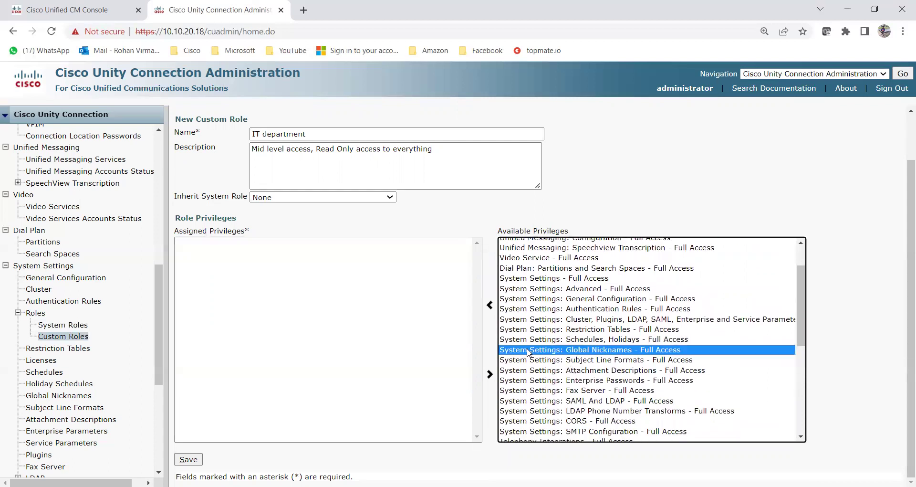
pyautogui.rightClick(568, 359)
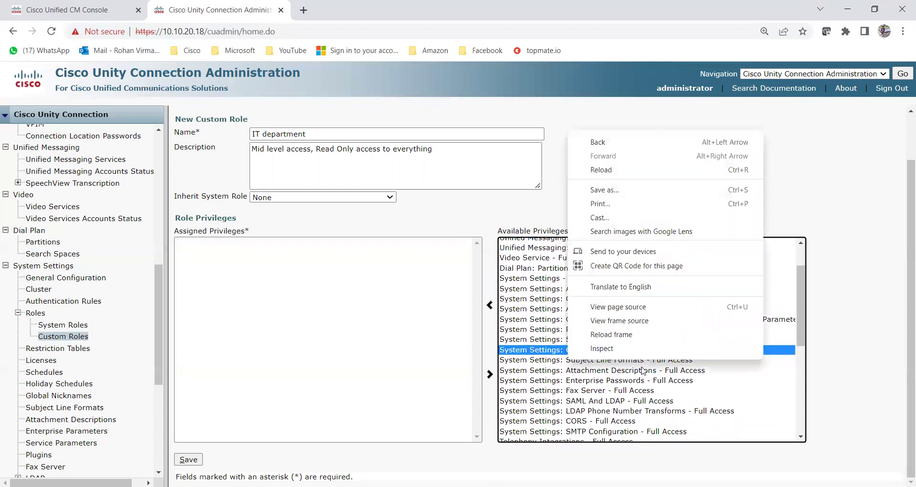
pyautogui.click(667, 373)
pyautogui.click(600, 382)
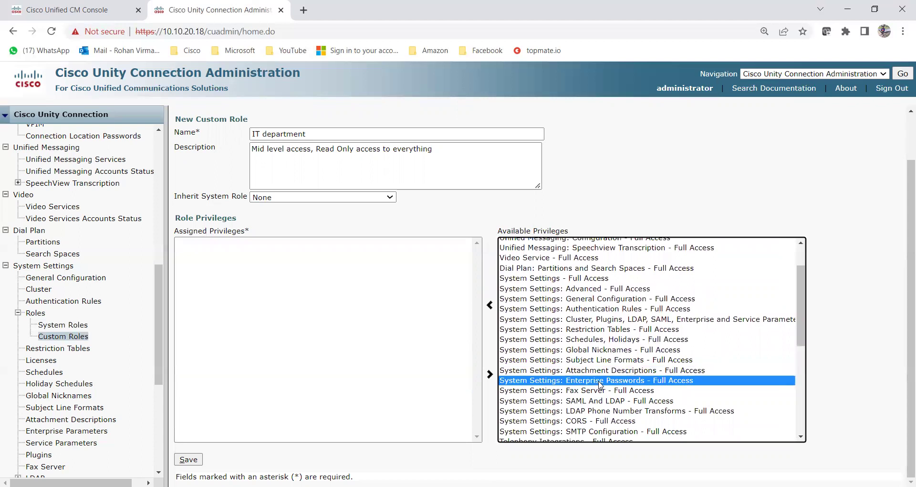
pyautogui.click(614, 290)
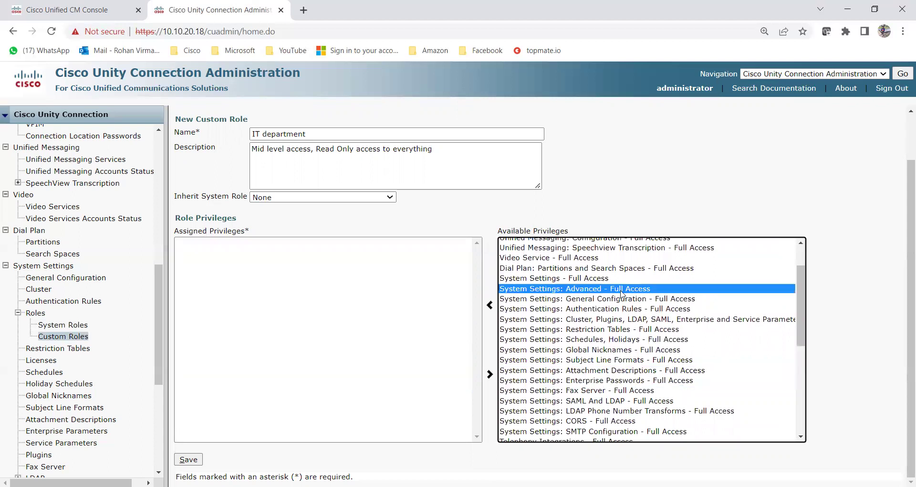
pyautogui.scroll(2, 609, 330)
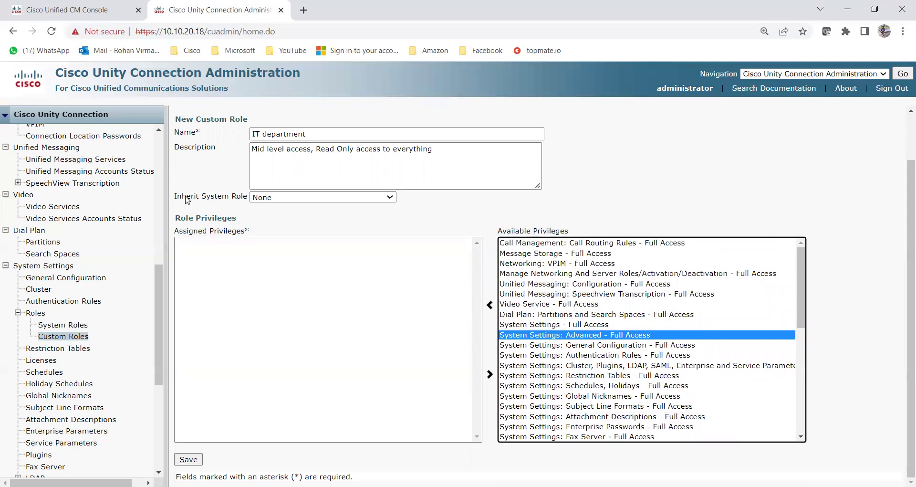
pyautogui.moveTo(176, 199); pyautogui.dragTo(247, 199)
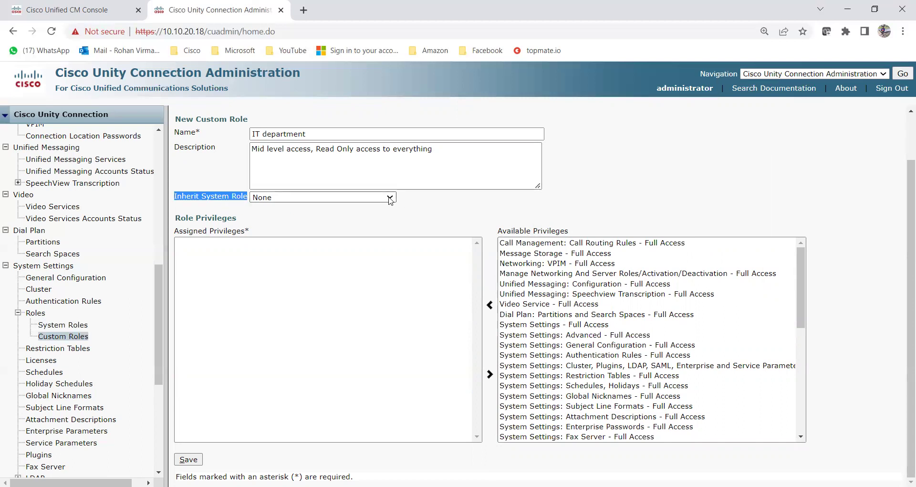
# - Set Inherit System Role to Help Desk Administrator, adding Reset User Passwords and Reset User MWI
pyautogui.click(390, 198)
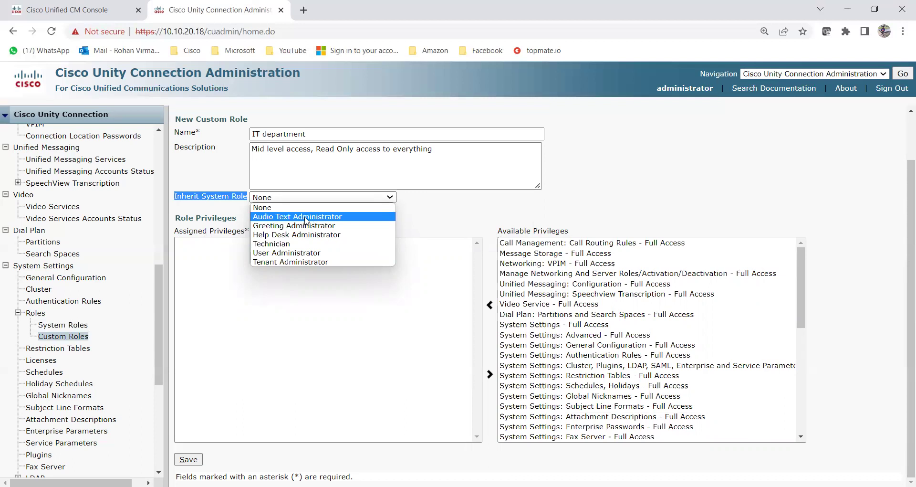
pyautogui.click(306, 217)
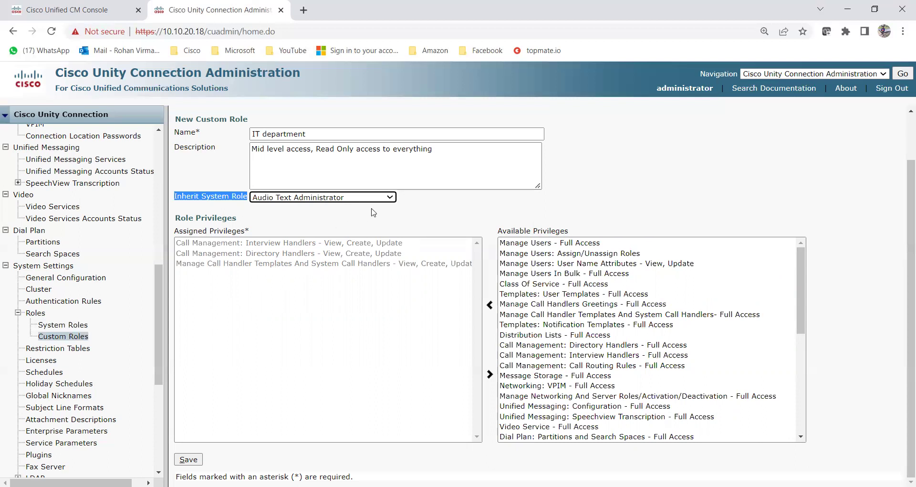
pyautogui.click(391, 199)
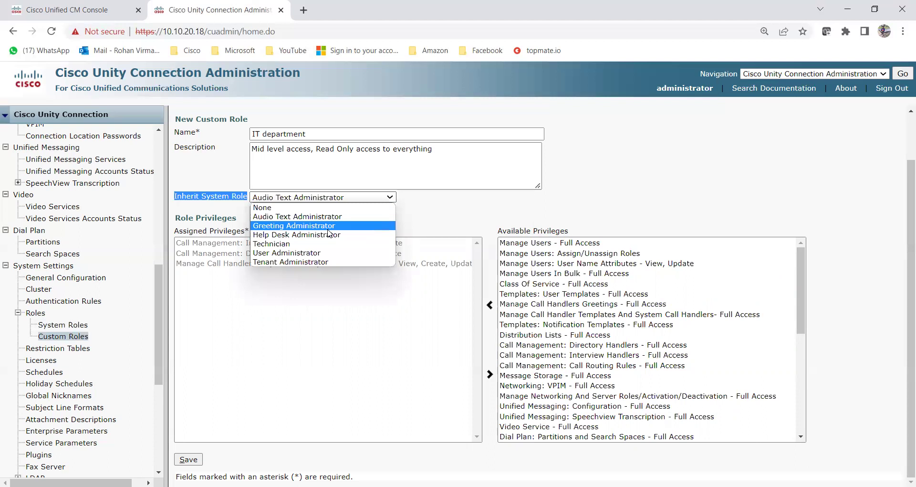
pyautogui.press('Escape')
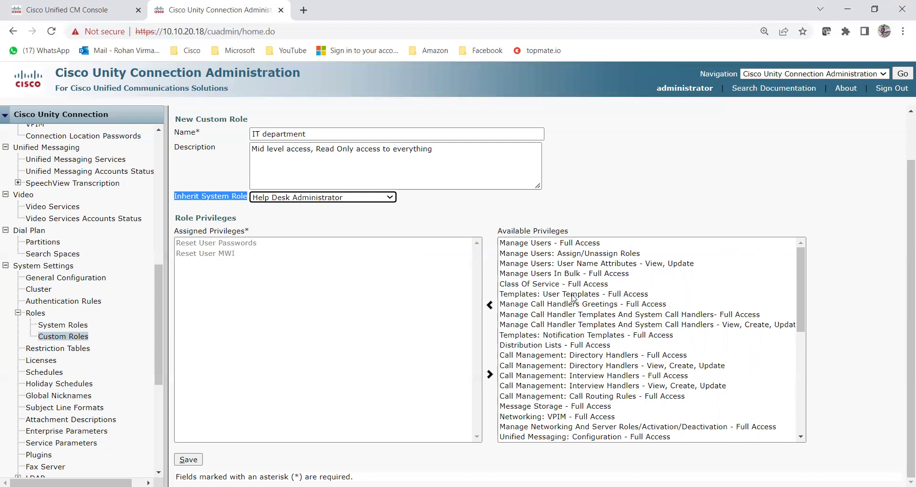
# - Move Manage Users - Full Access into the IT department role's Assigned Privileges
pyautogui.click(568, 245)
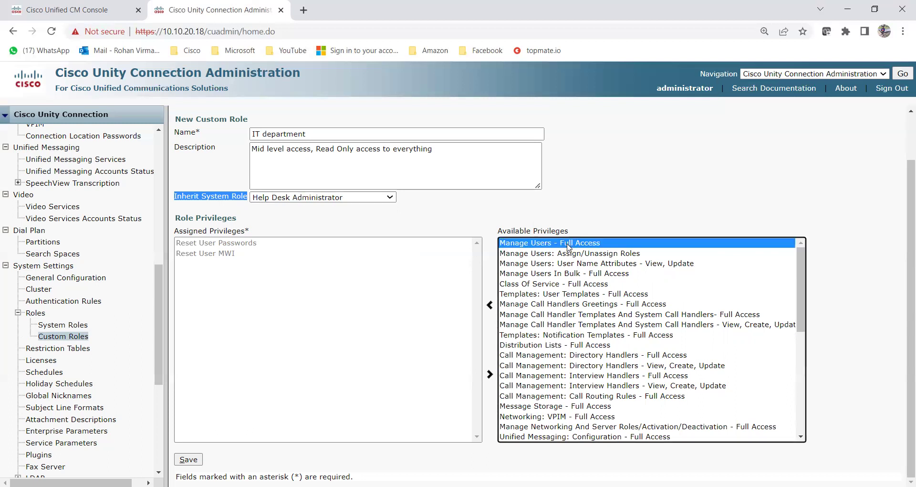
pyautogui.click(551, 257)
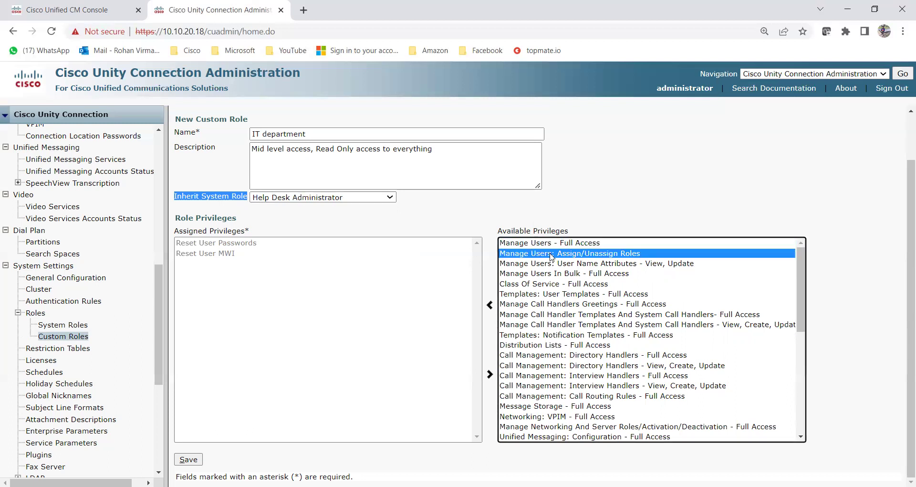
pyautogui.click(543, 266)
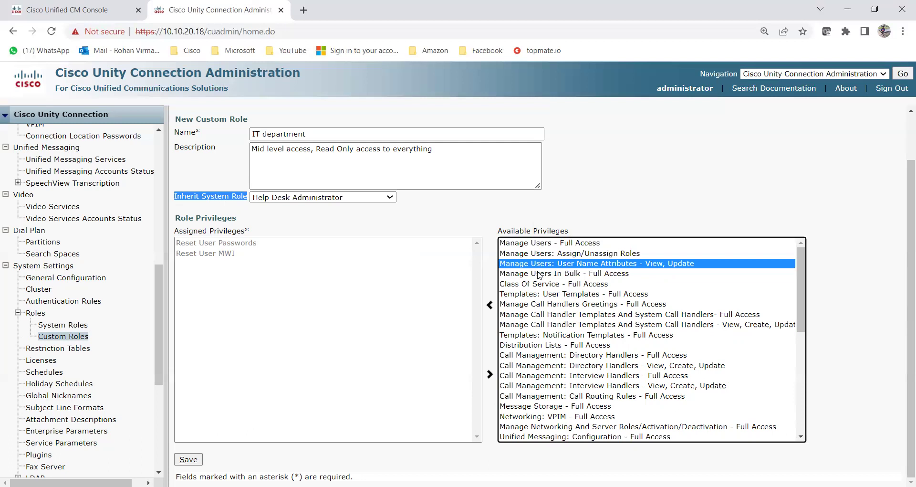
pyautogui.click(540, 274)
pyautogui.click(555, 263)
pyautogui.click(541, 244)
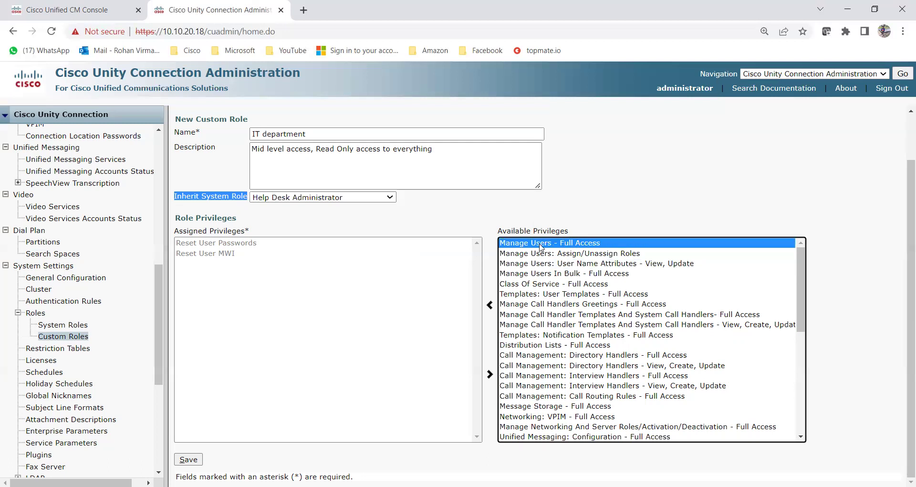
pyautogui.click(490, 305)
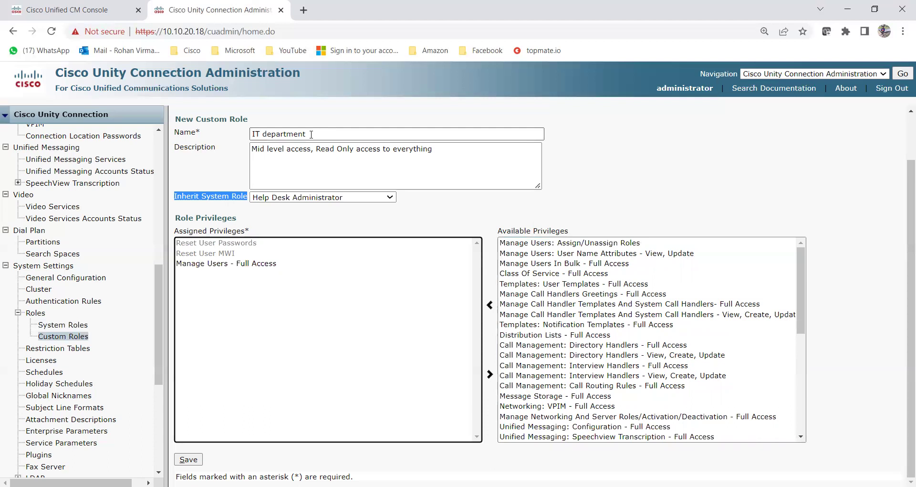
pyautogui.scroll(2, 312, 134)
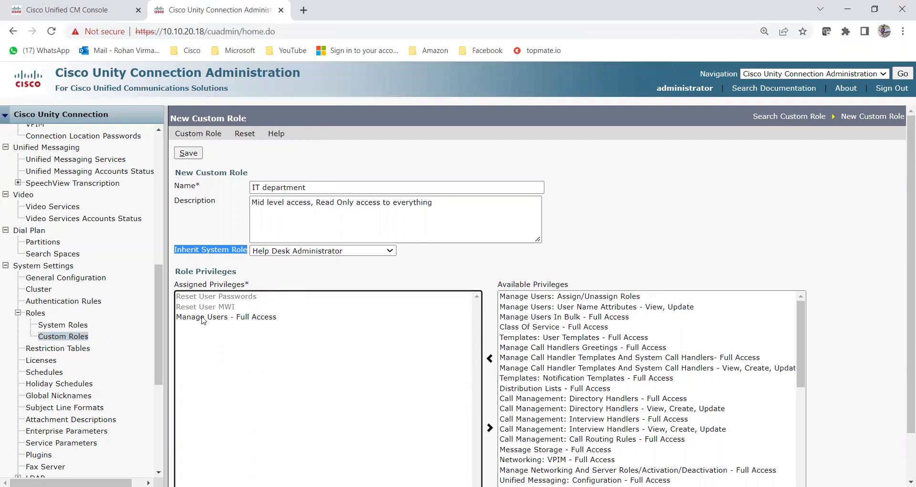
pyautogui.scroll(8, 91, 277)
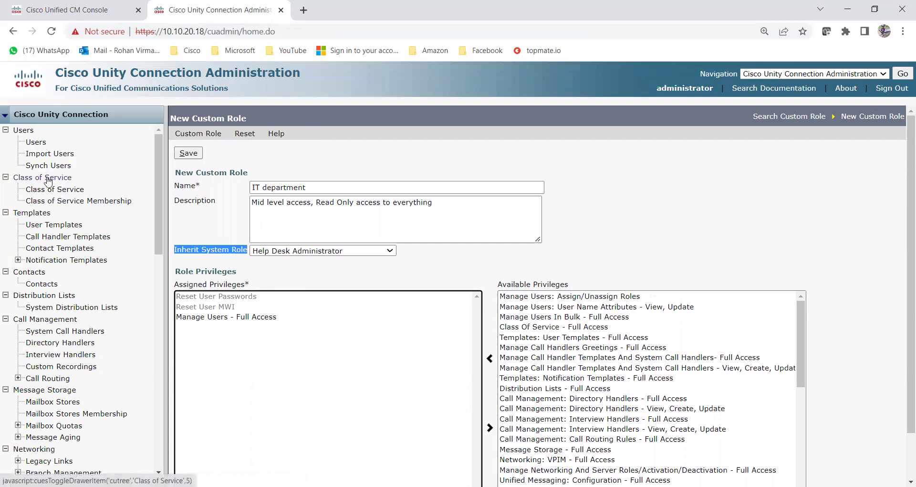
# - Assign Class Of Service - Full Access to the role
pyautogui.click(527, 329)
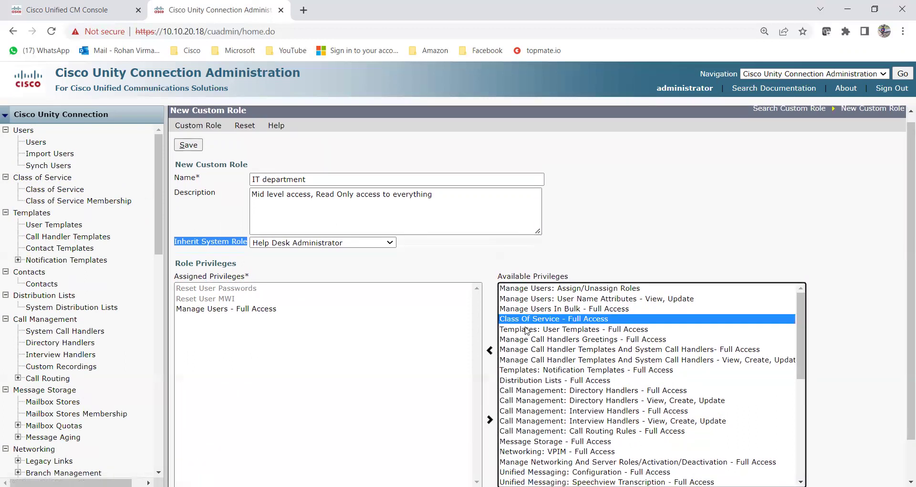
pyautogui.click(490, 351)
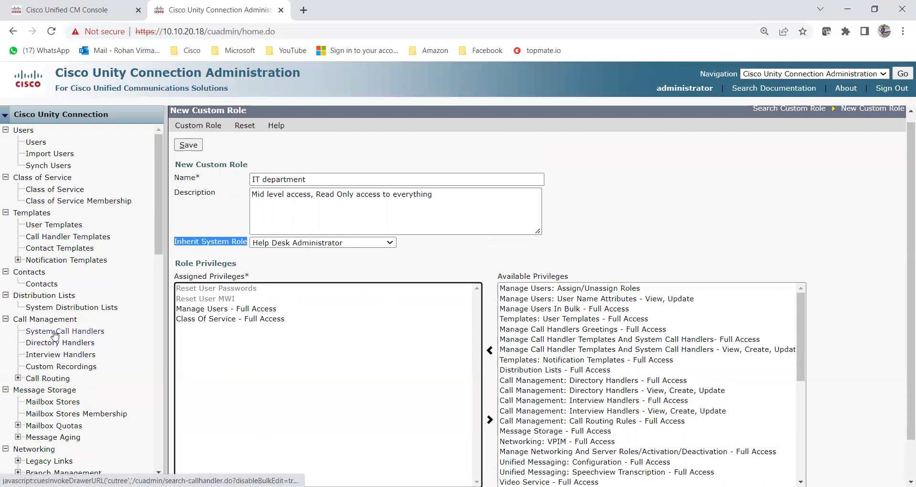
pyautogui.scroll(-1, 619, 366)
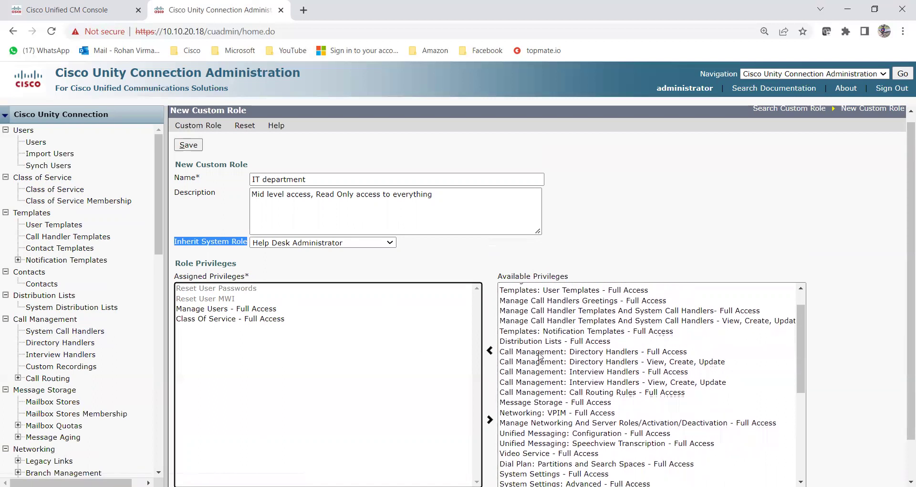
pyautogui.click(543, 353)
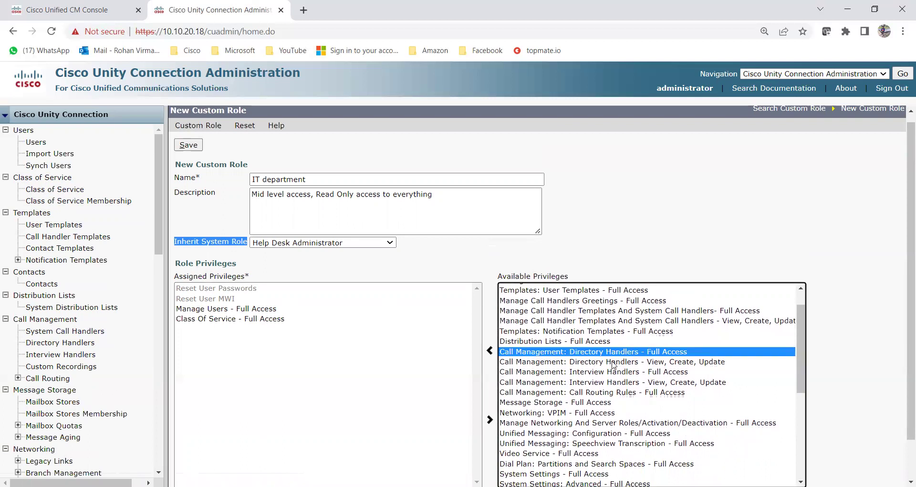
pyautogui.click(587, 363)
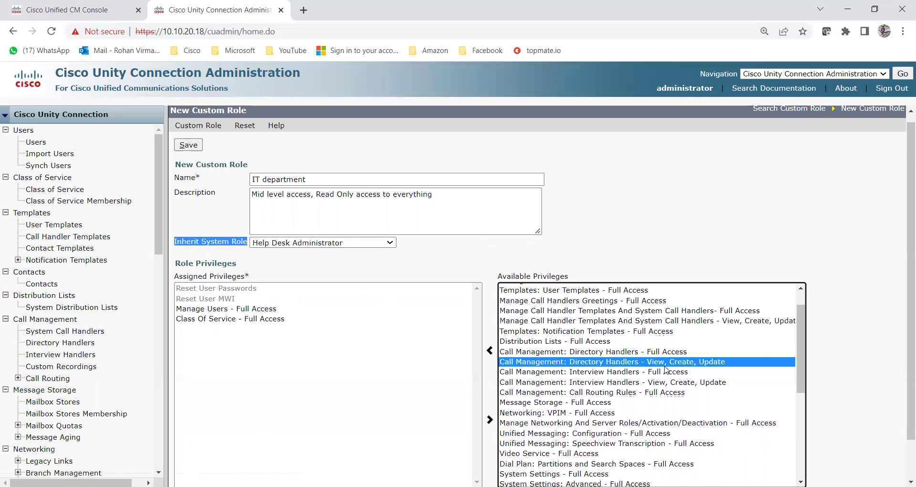
pyautogui.click(601, 372)
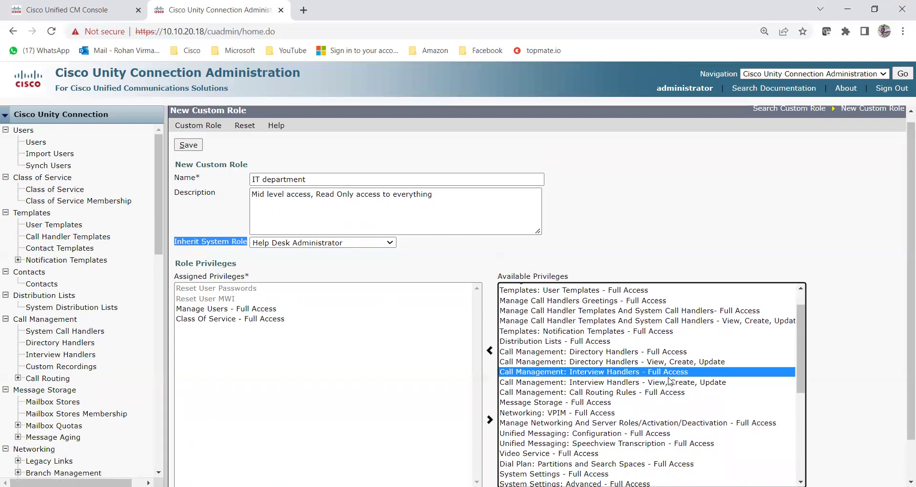
pyautogui.click(648, 384)
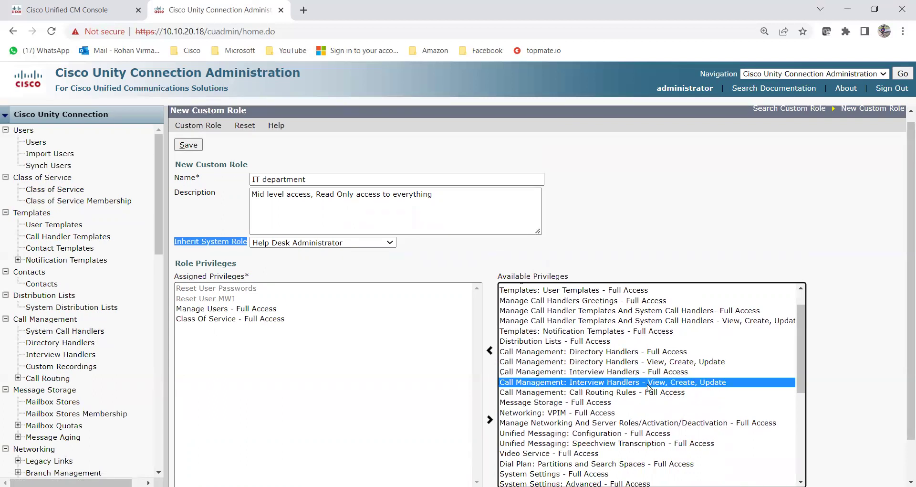
pyautogui.click(599, 394)
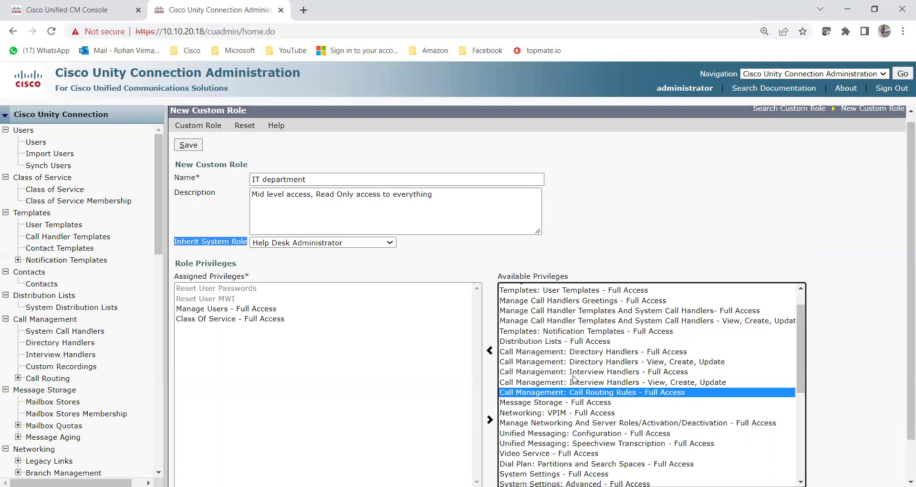
# - Assign Manage Call Handler Templates And System Call Handlers - Full Access to the role
pyautogui.click(571, 305)
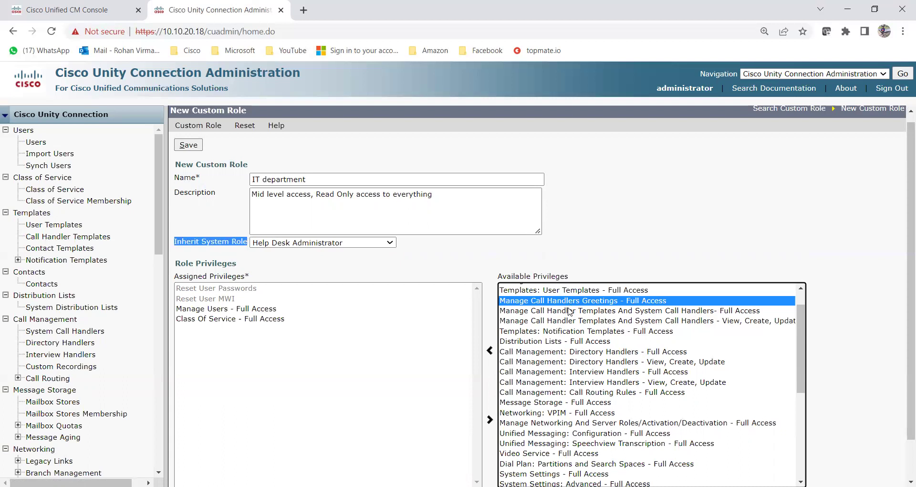
pyautogui.click(567, 312)
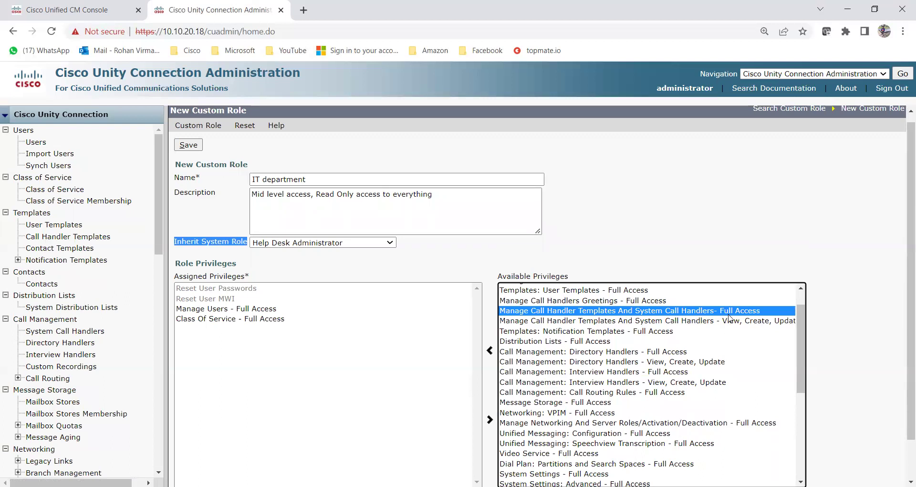
pyautogui.click(622, 322)
pyautogui.click(533, 312)
pyautogui.click(489, 352)
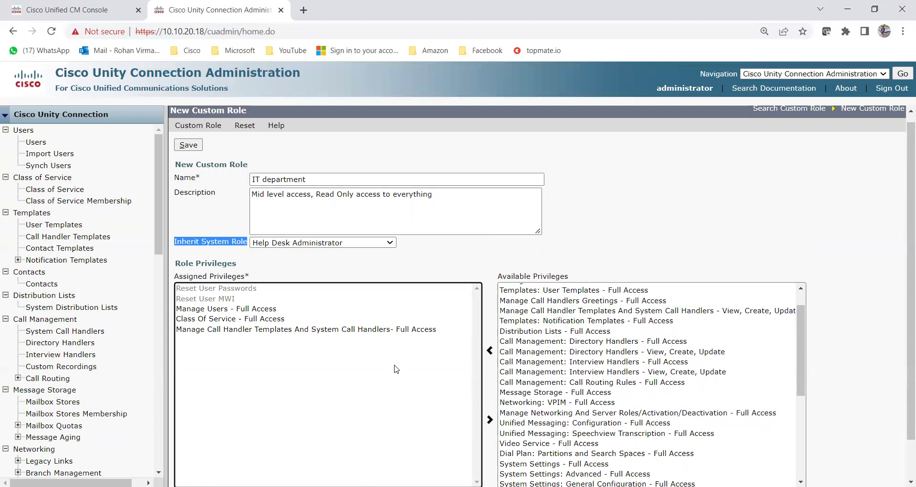
pyautogui.scroll(-1, 394, 369)
# - Save the new IT department custom role
pyautogui.click(188, 459)
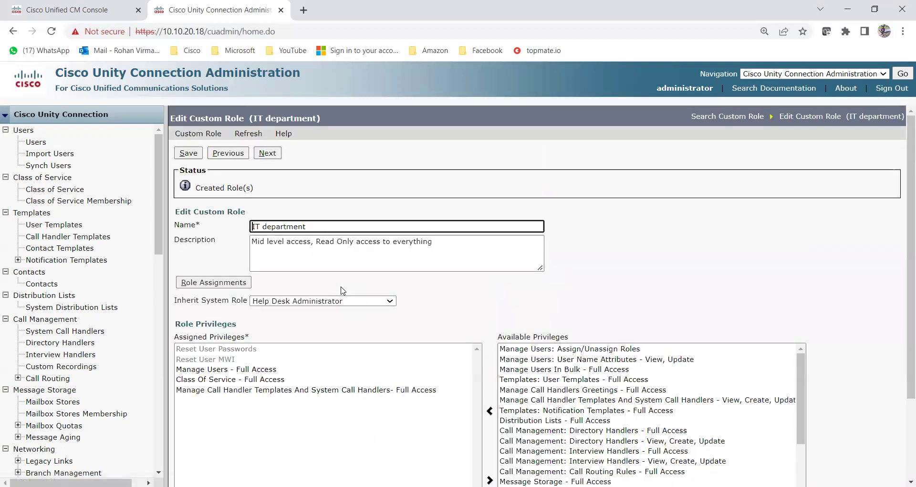
pyautogui.scroll(-2, 342, 291)
pyautogui.scroll(2, 265, 293)
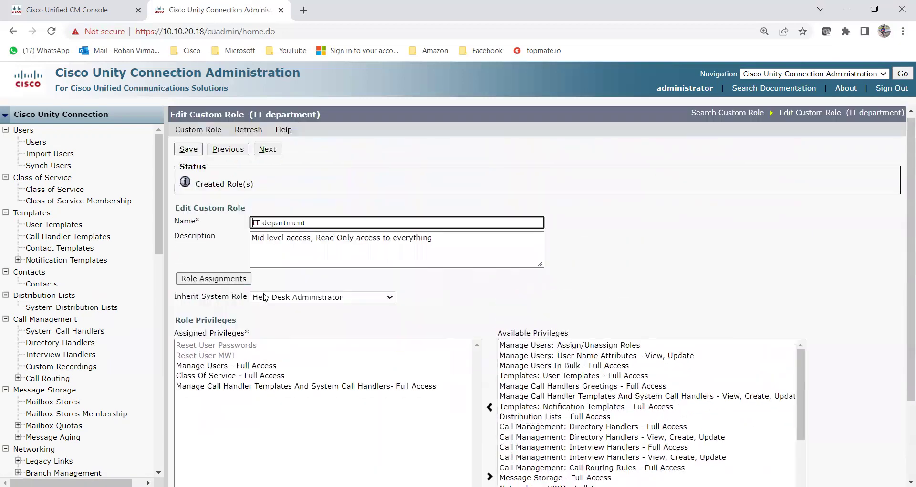
pyautogui.scroll(-2, 407, 343)
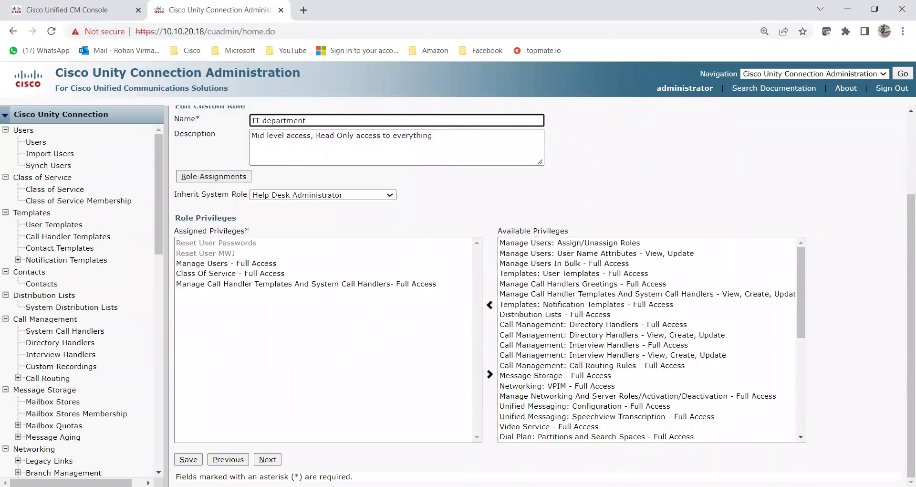
# - Go to the next page, then open the Search Users list showing 8 users
pyautogui.click(268, 459)
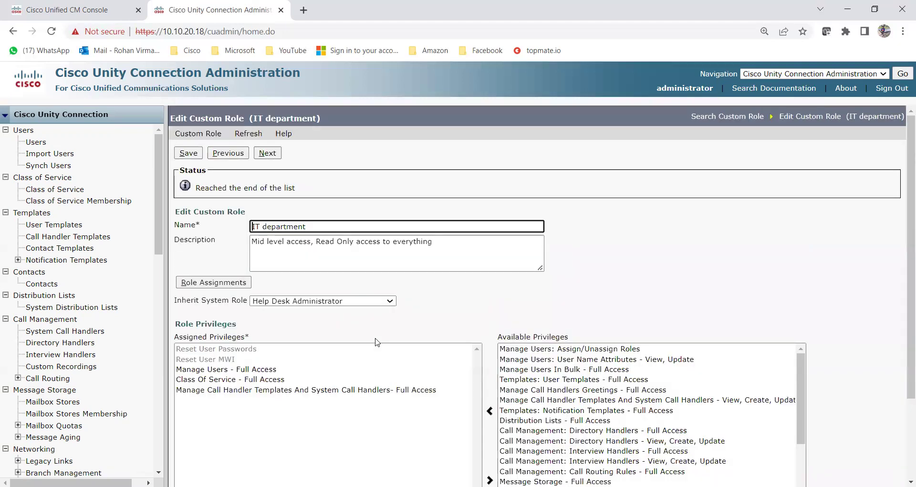
pyautogui.scroll(-1, 480, 311)
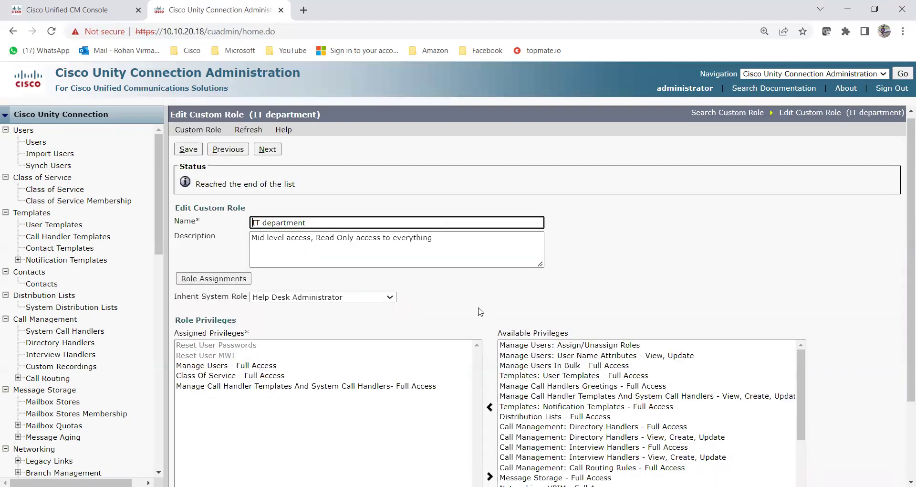
pyautogui.scroll(-3, 480, 312)
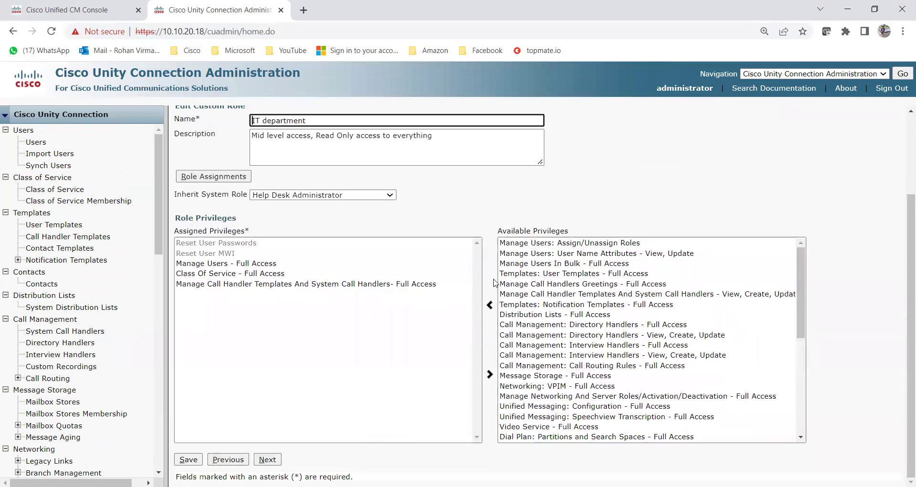
pyautogui.scroll(3, 410, 208)
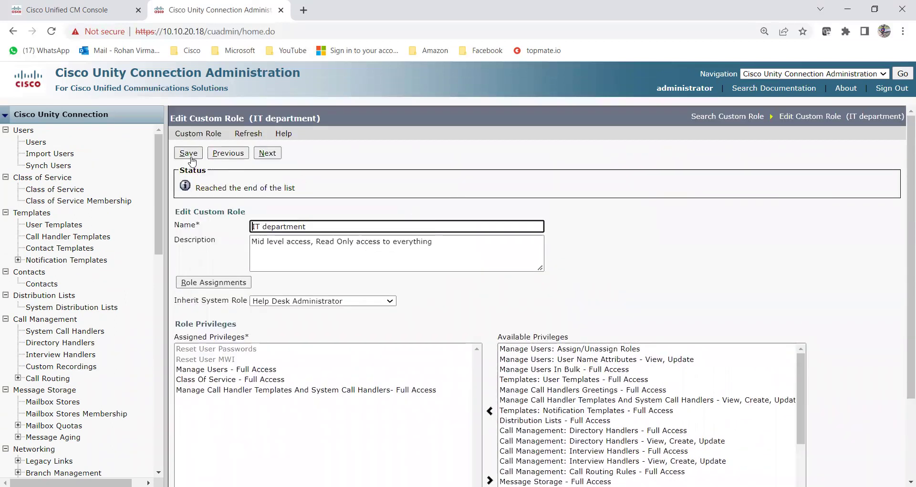
pyautogui.click(33, 144)
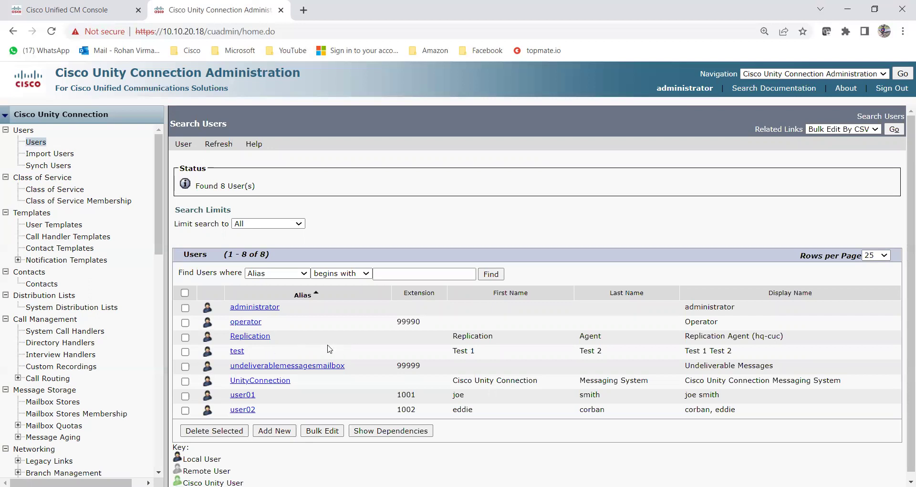
# - Open the 'test' user's Edit User Basics page and its Edit menu
pyautogui.click(237, 351)
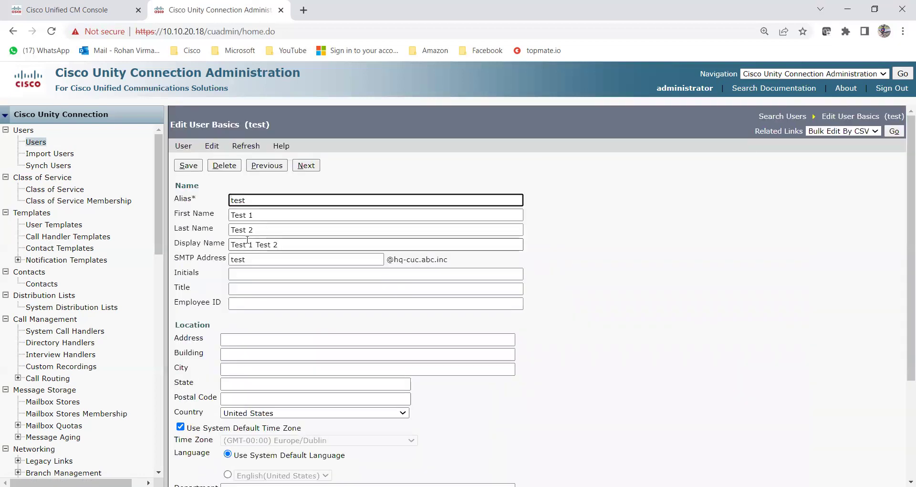
pyautogui.click(211, 146)
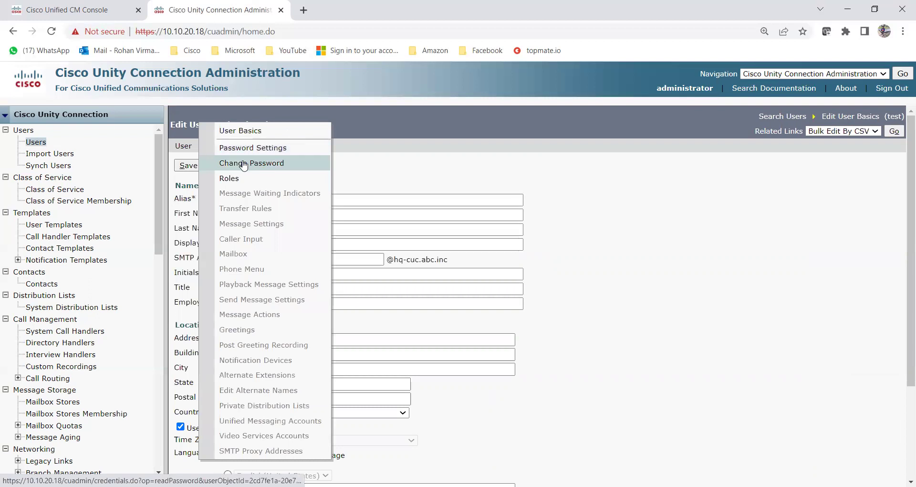
# - Enter and confirm a new web application password for the test user, and save it
pyautogui.click(243, 164)
pyautogui.write('******')
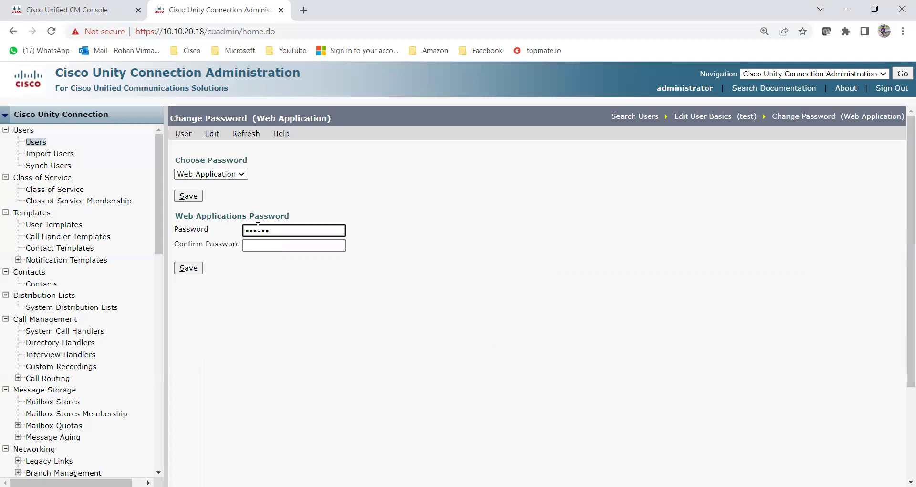
pyautogui.press('Tab')
pyautogui.write('******')
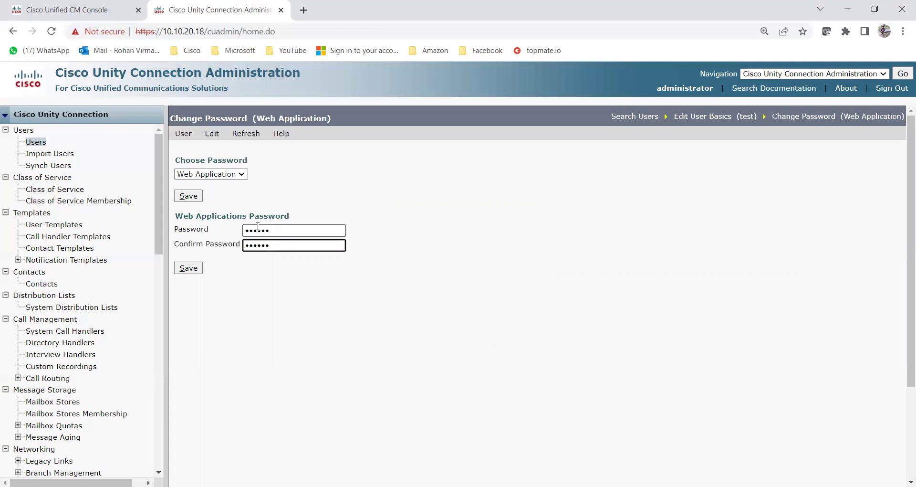
pyautogui.click(194, 271)
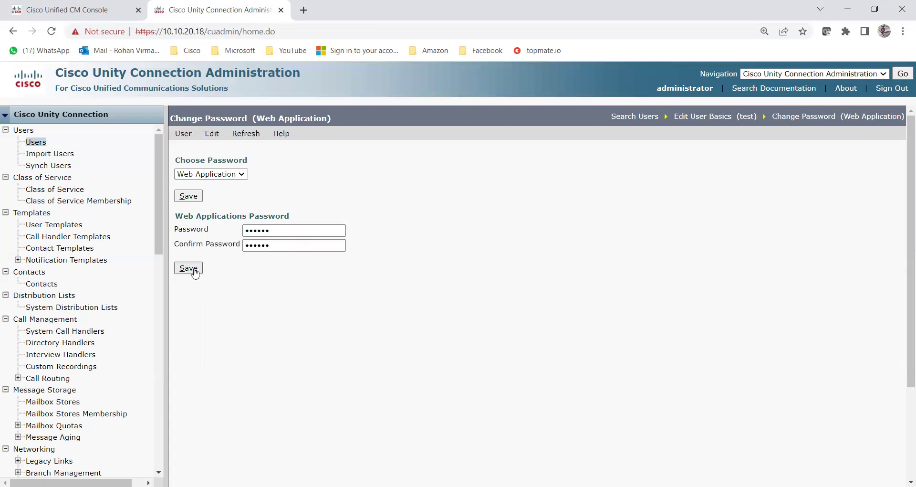
pyautogui.click(211, 134)
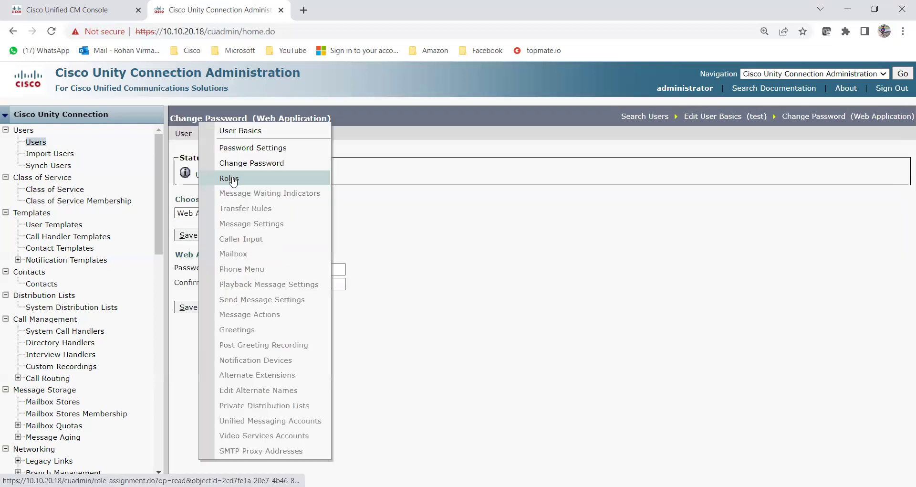
# - Assign the IT department role and remove the System Administrator and User Administrator roles
pyautogui.click(234, 180)
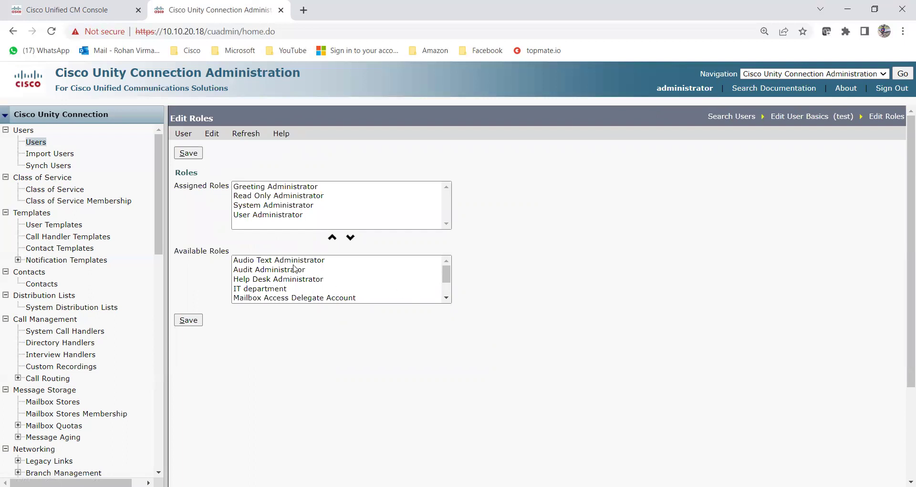
pyautogui.click(268, 290)
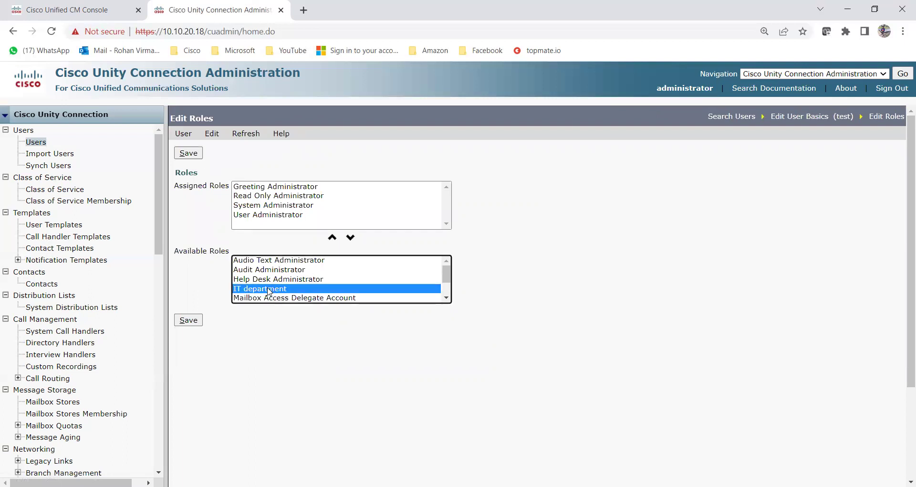
pyautogui.click(333, 237)
pyautogui.click(292, 215)
pyautogui.keyDown('shift'); pyautogui.click(289, 199); pyautogui.keyUp('shift')
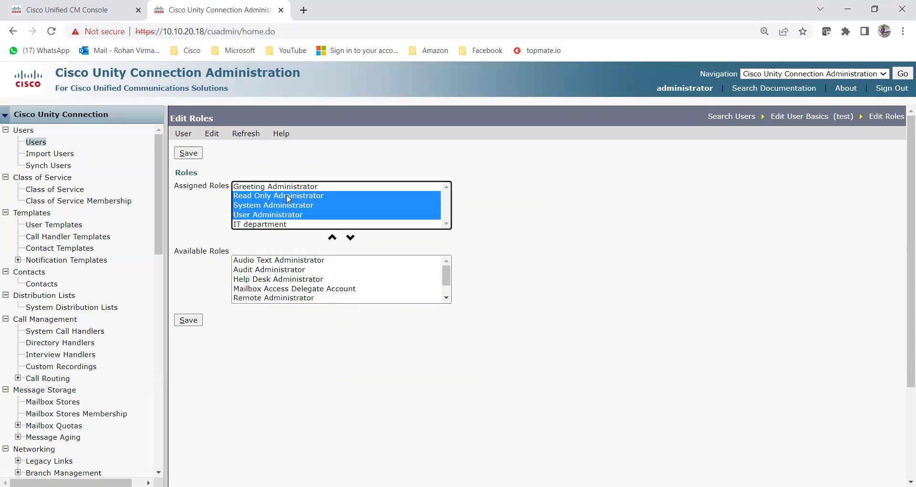
pyautogui.click(351, 239)
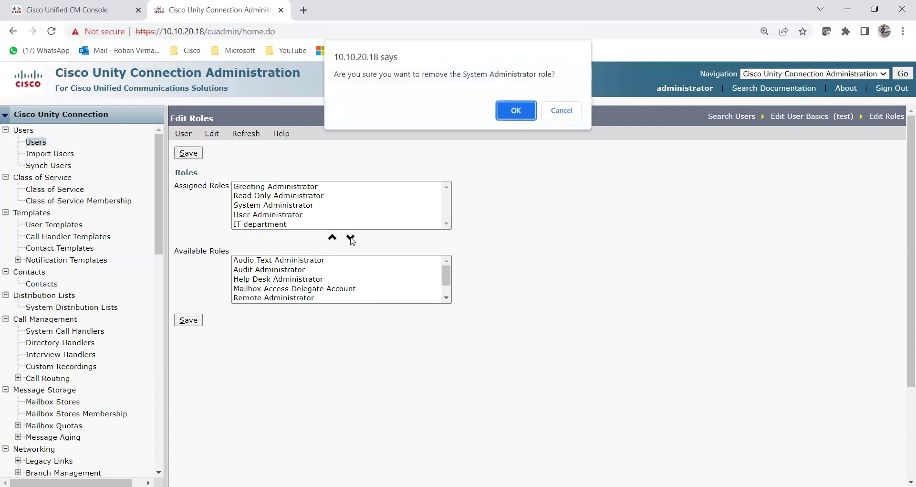
pyautogui.click(517, 110)
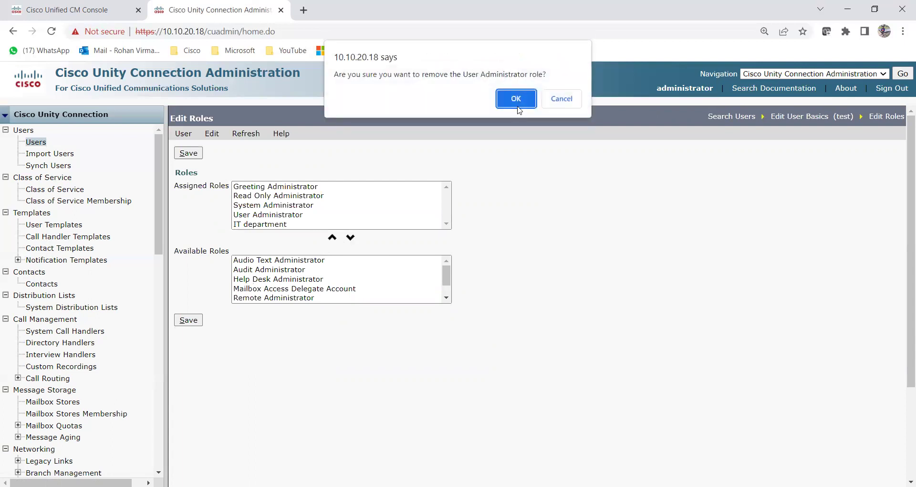
pyautogui.click(518, 101)
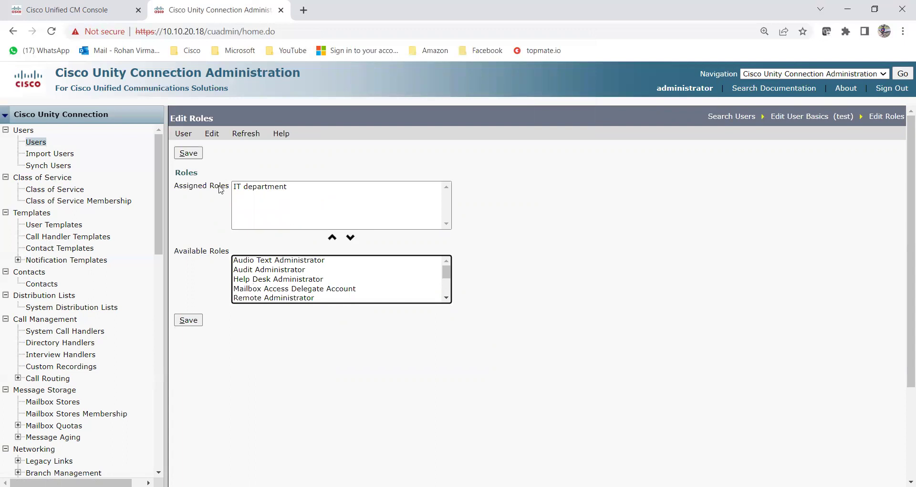
# - Save the user's role assignments and sign out
pyautogui.click(251, 187)
pyautogui.click(190, 321)
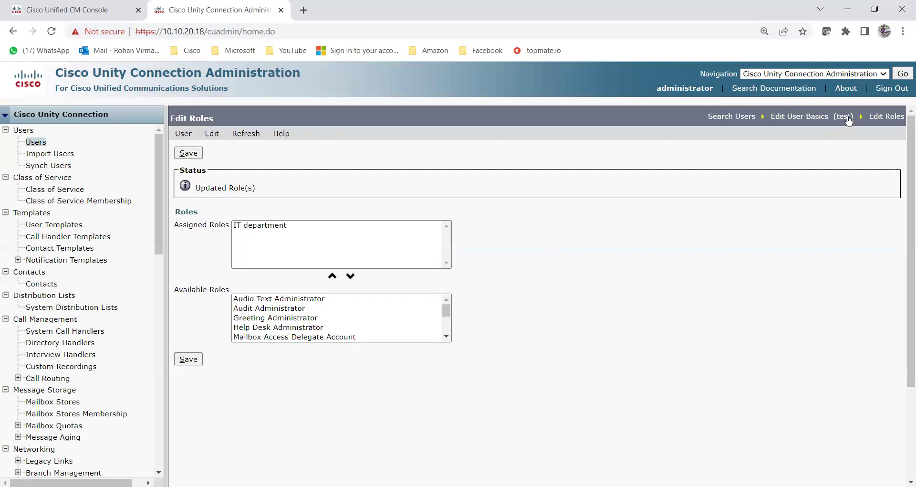
pyautogui.click(889, 91)
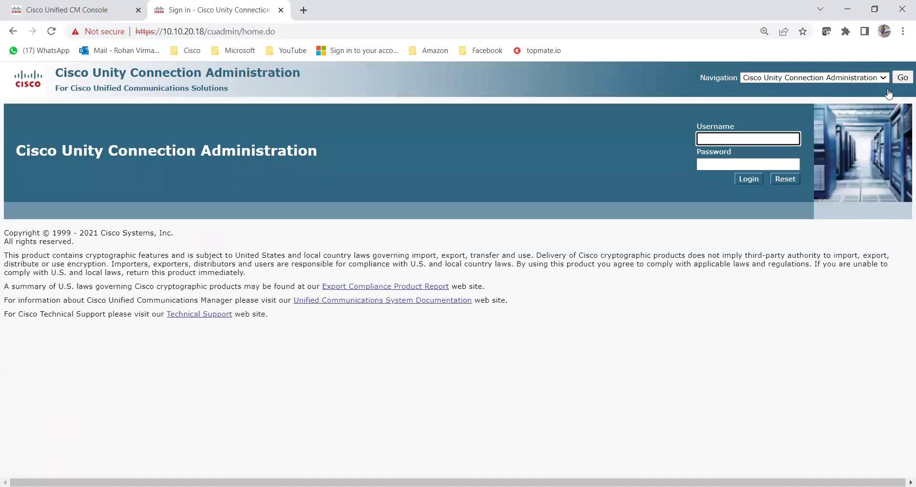
# - Sign in with username 'test' and its password
pyautogui.write('test')
pyautogui.press('Tab')
pyautogui.write('••••••')
pyautogui.press('Return')
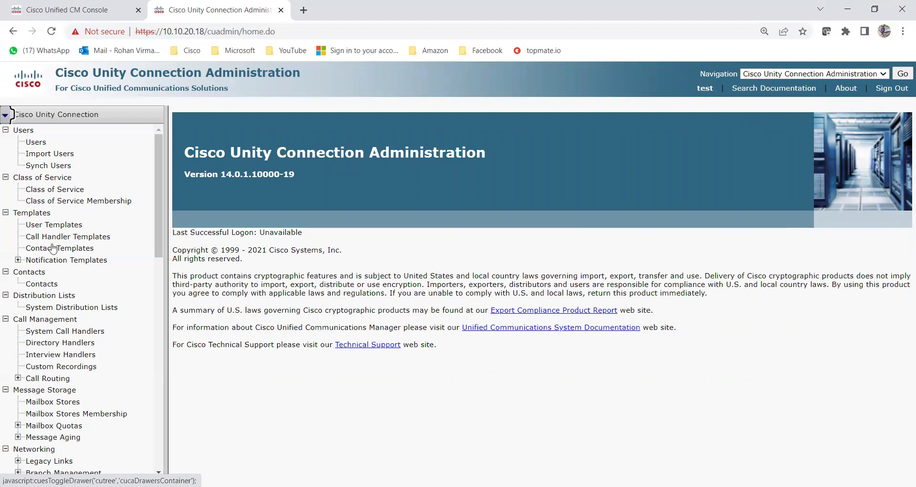
# - Navigate via System Settings > Roles to the Custom Roles list showing IT department
pyautogui.click(33, 142)
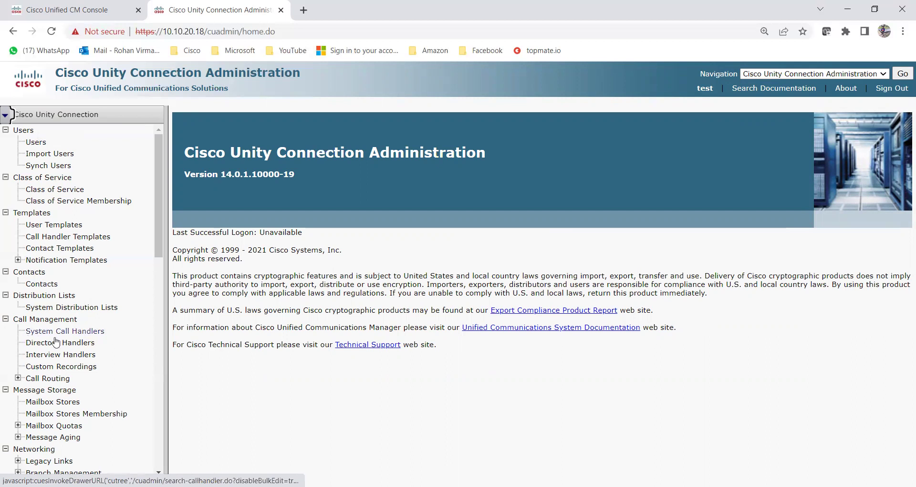
pyautogui.scroll(-3, 73, 360)
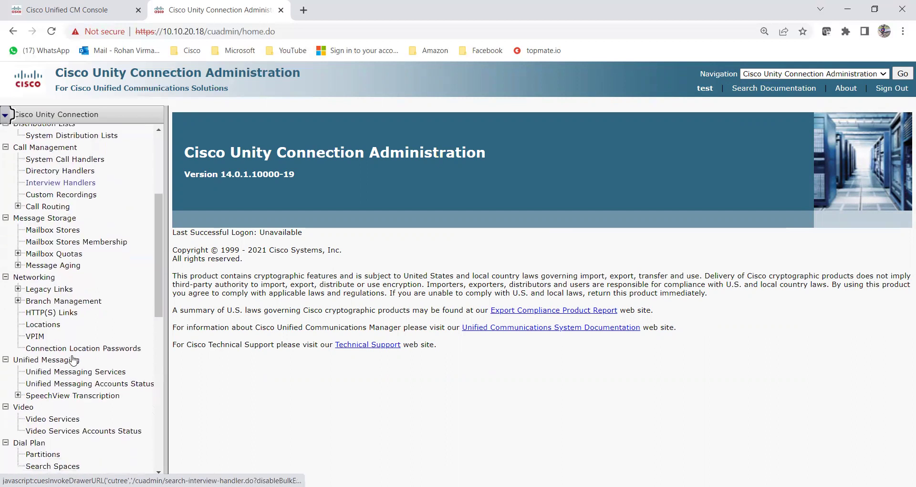
pyautogui.scroll(-5, 73, 360)
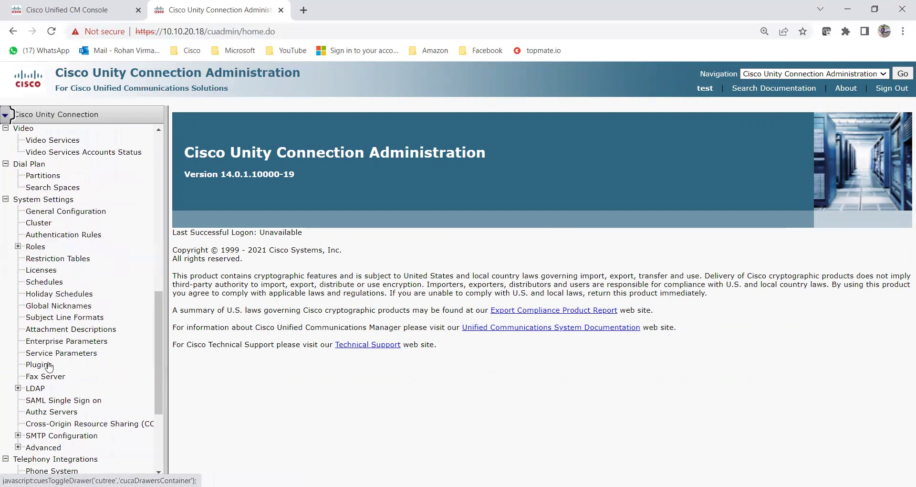
pyautogui.click(43, 247)
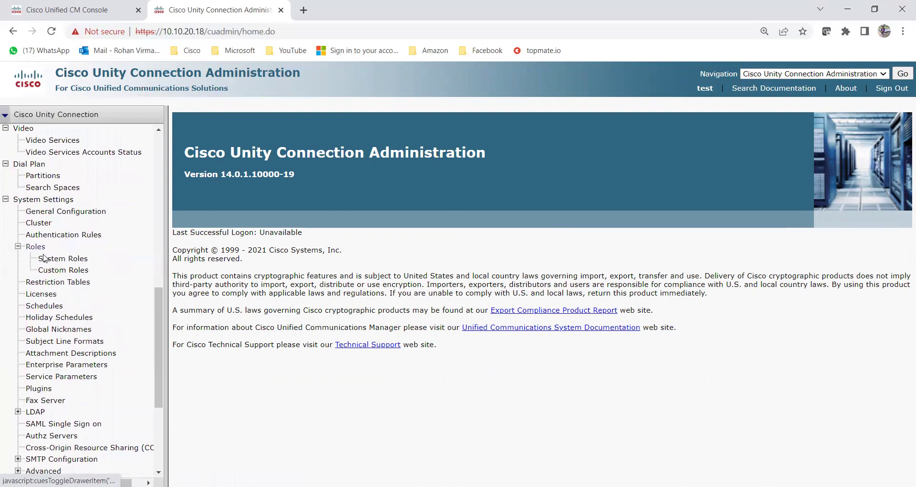
pyautogui.click(52, 260)
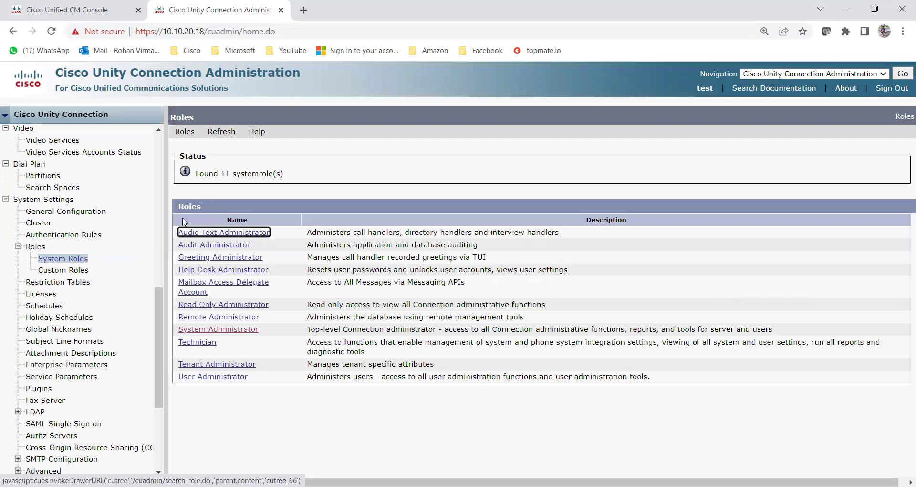
pyautogui.click(71, 271)
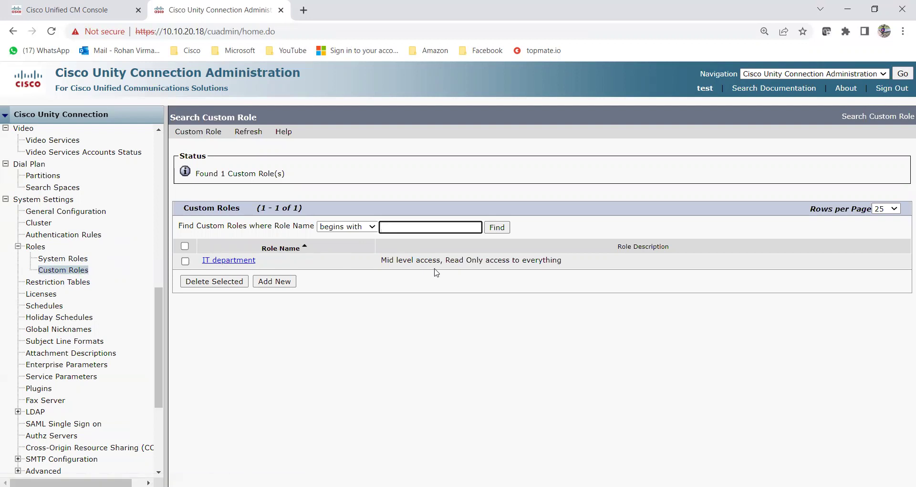
# - Open the IT department role's Edit Custom Role page from the Custom Roles list
pyautogui.click(231, 263)
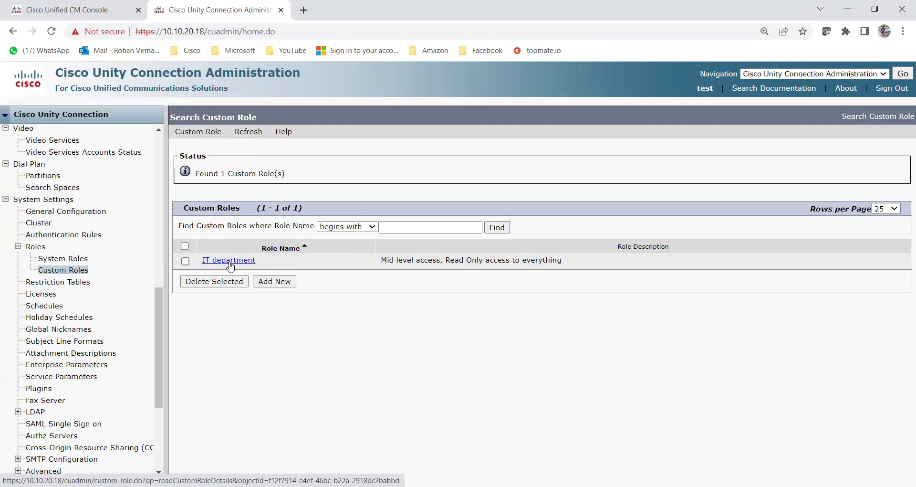
pyautogui.click(229, 260)
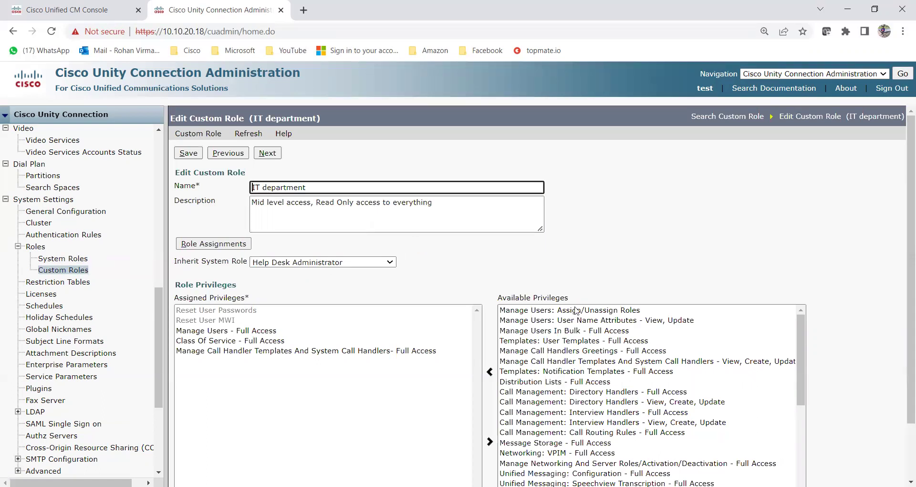
# - Add Networking: VPIM - Full Access to the IT department role's privileges and try saving
pyautogui.scroll(-2, 474, 371)
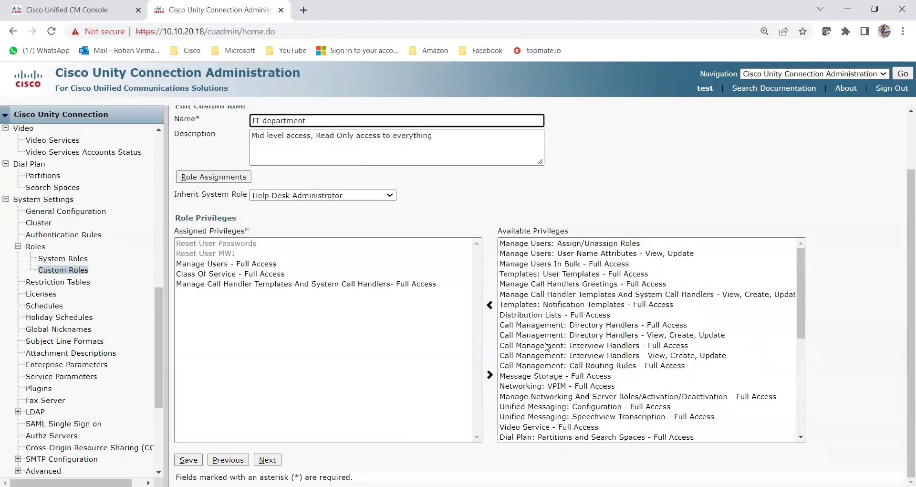
pyautogui.click(526, 388)
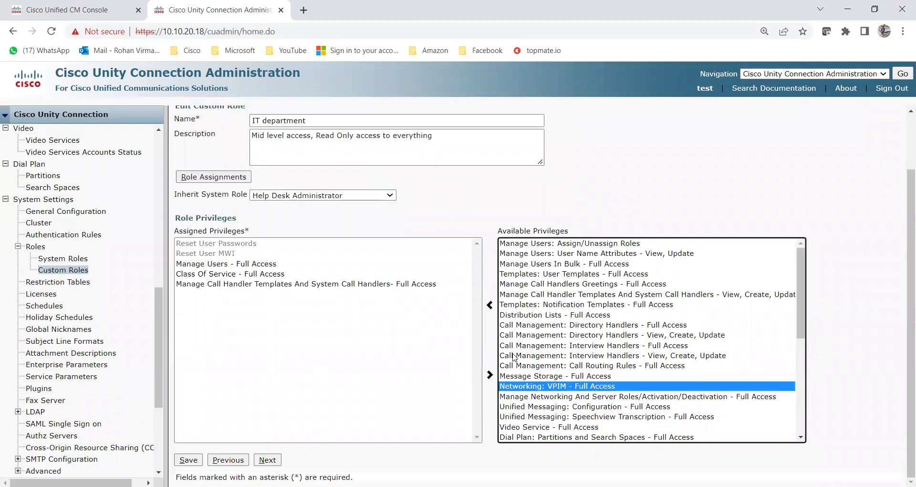
pyautogui.click(490, 305)
pyautogui.click(192, 461)
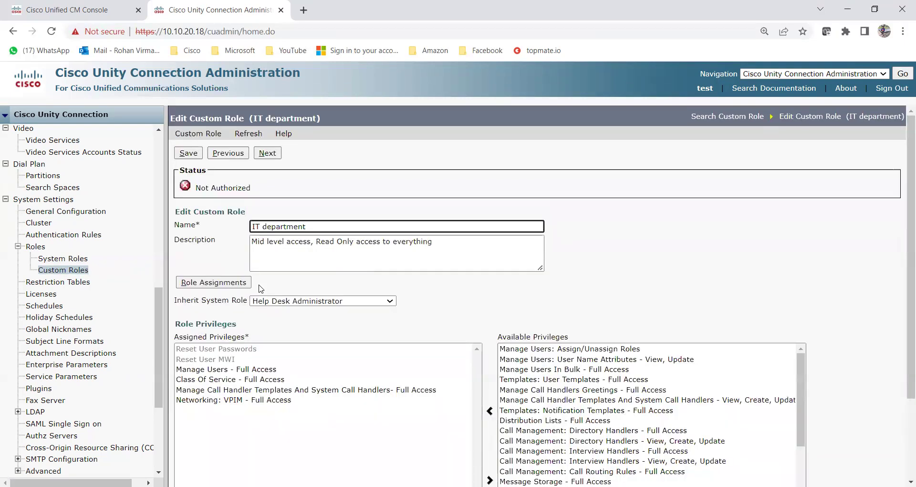
# - Highlight the resulting Not Authorized status message
pyautogui.click(257, 189)
pyautogui.moveTo(248, 187); pyautogui.dragTo(187, 191)
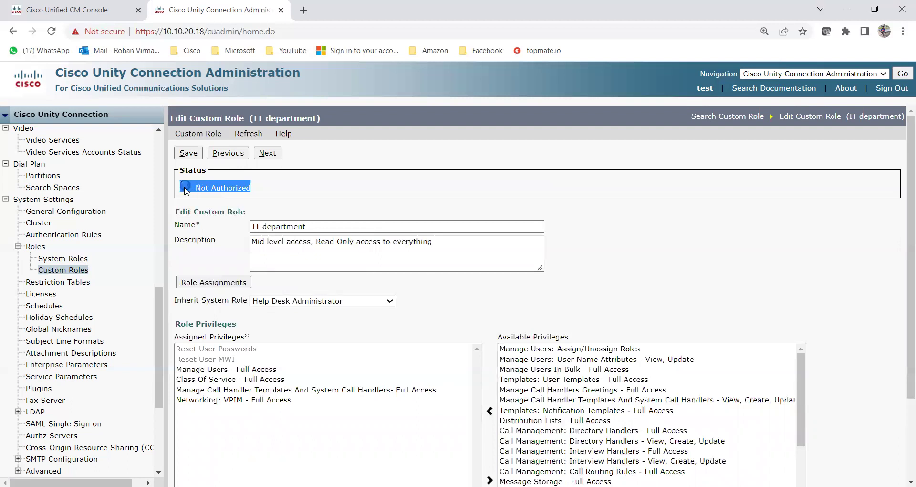
pyautogui.click(257, 190)
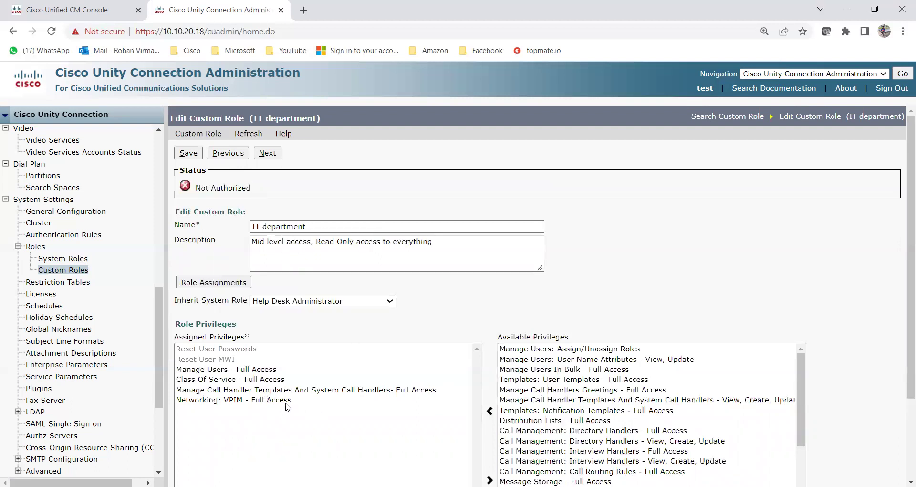
pyautogui.scroll(-4, 565, 403)
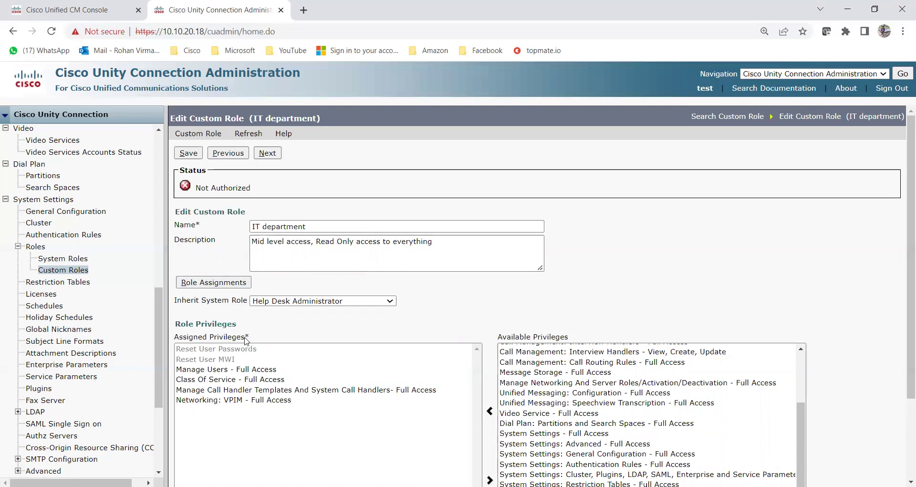
# - Review the Manage Users, Class Of Service and call handler template privileges, then sign out
pyautogui.scroll(-4, 71, 353)
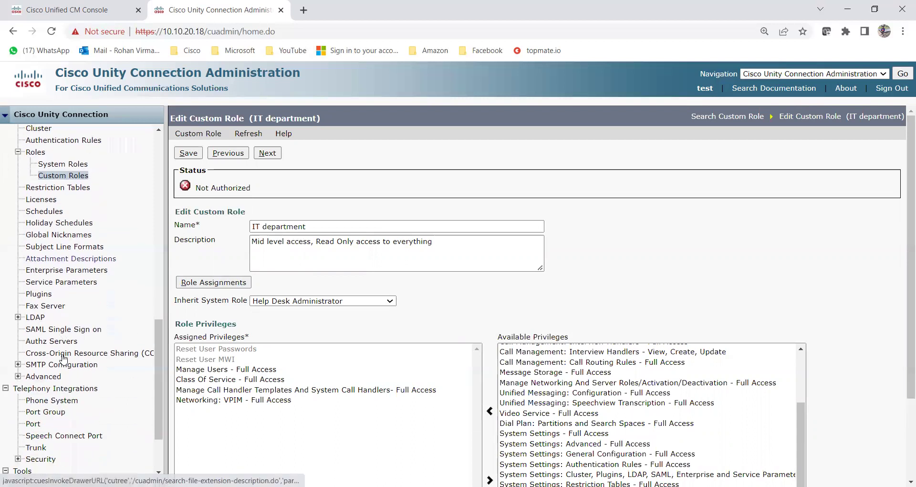
pyautogui.scroll(4, 64, 358)
pyautogui.scroll(2, 64, 358)
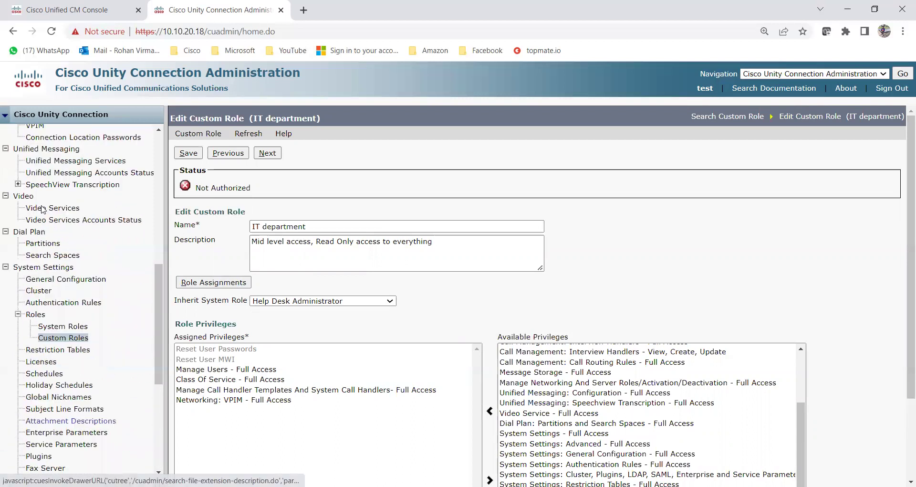
pyautogui.scroll(8, 72, 287)
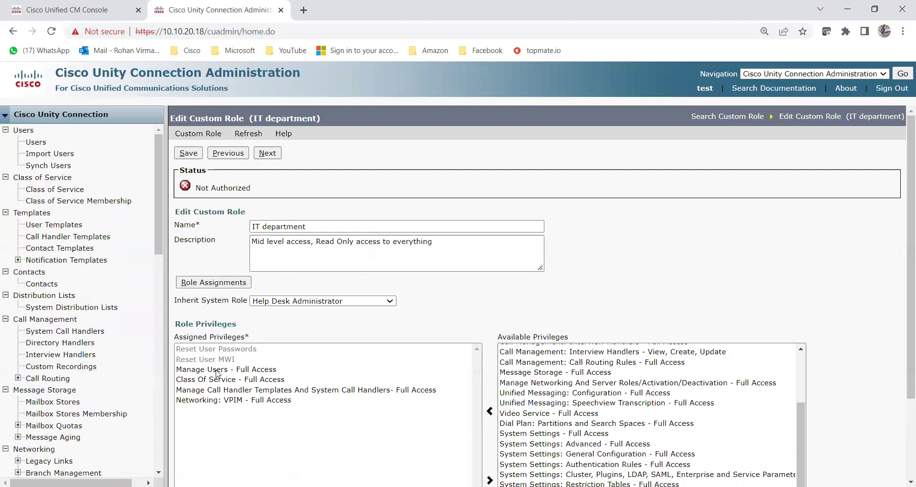
pyautogui.click(237, 372)
pyautogui.scroll(-1, 237, 372)
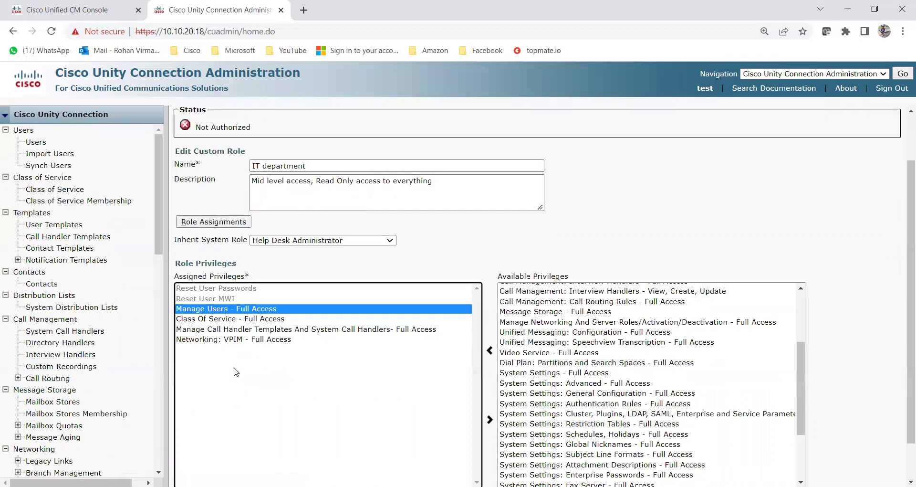
pyautogui.click(229, 319)
pyautogui.click(212, 330)
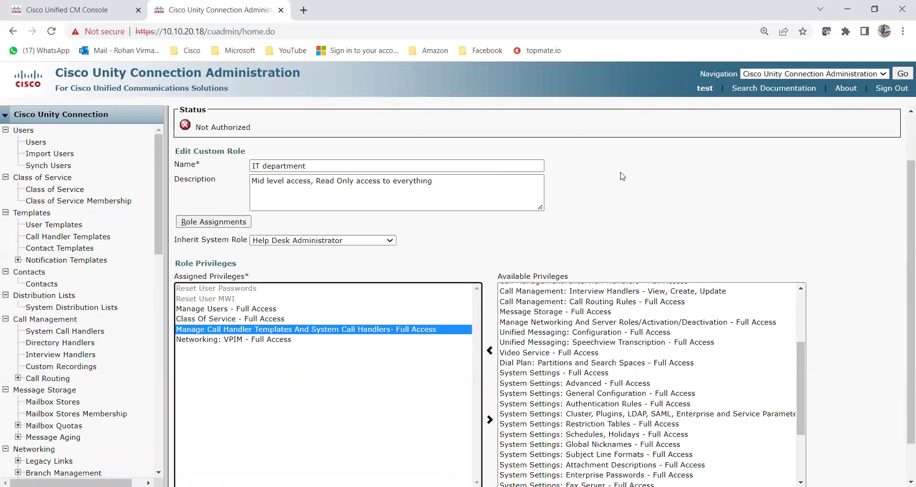
pyautogui.click(891, 90)
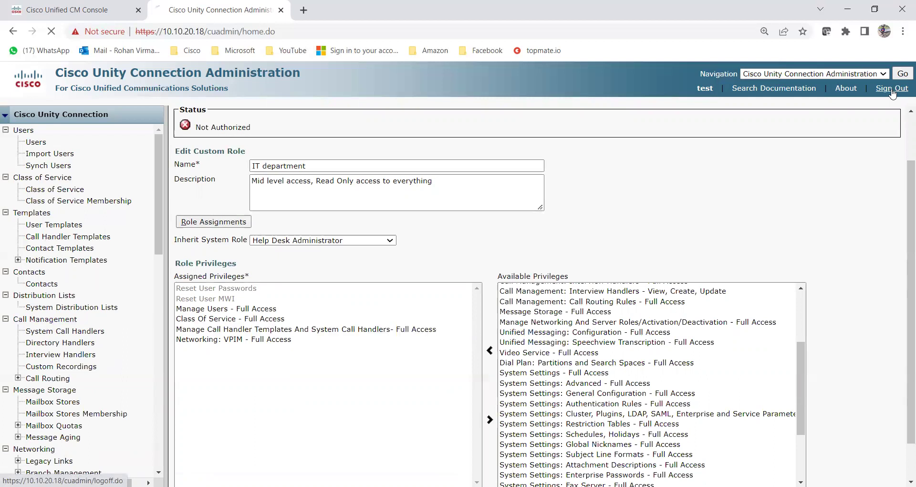